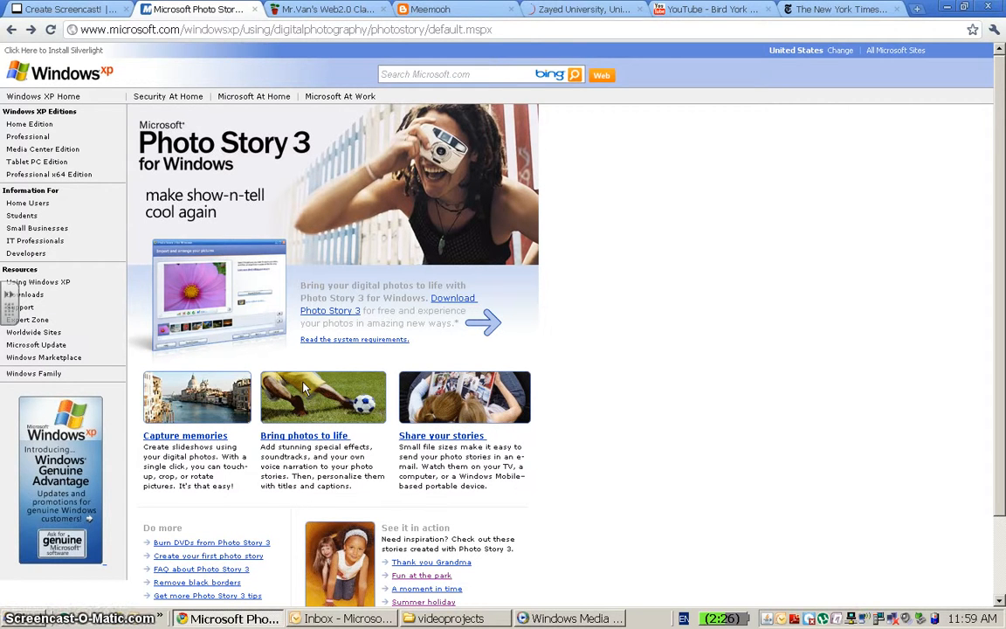
Switch to the Meemooh blog tab and pause the embedded 'my first movie video'.
left_click(595, 619)
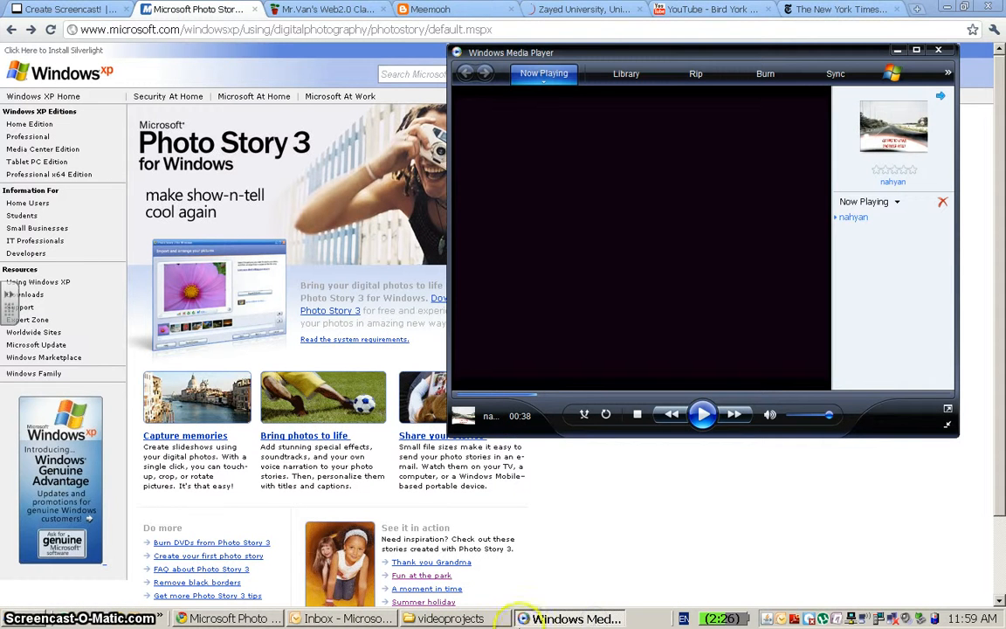
left_click(235, 618)
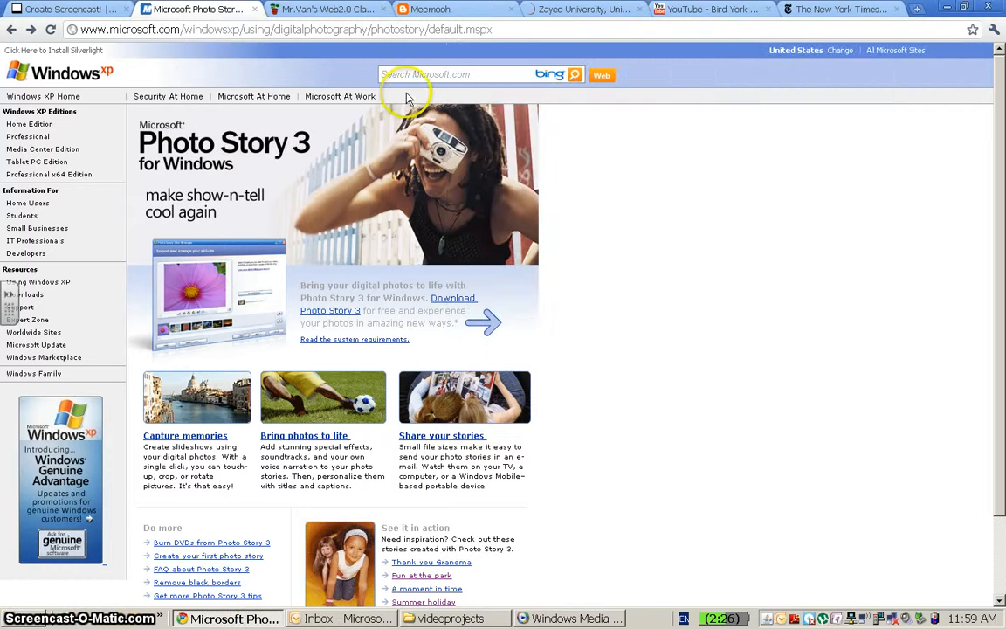
left_click(441, 12)
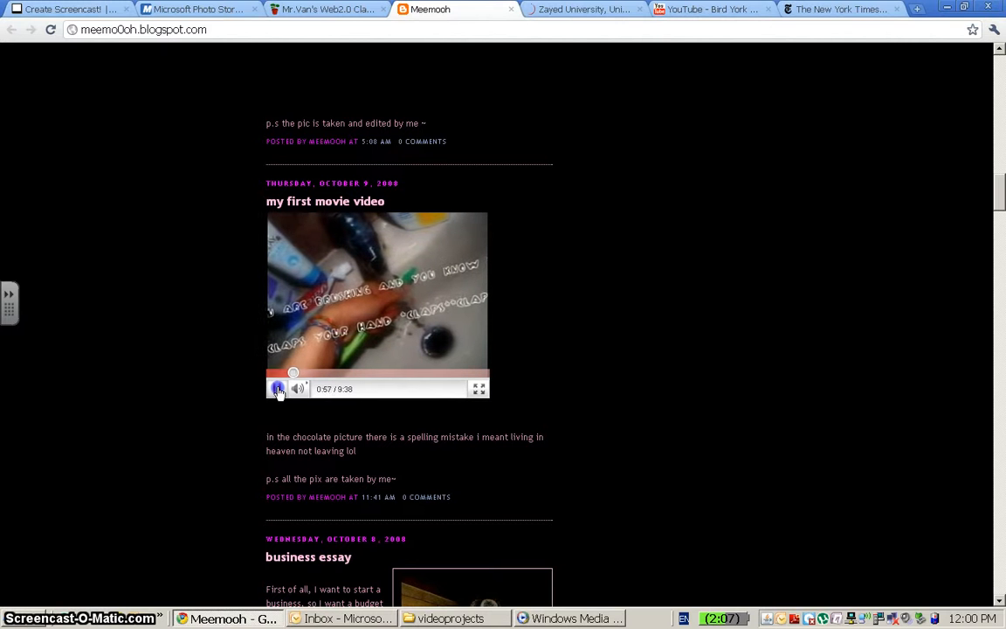
left_click(278, 390)
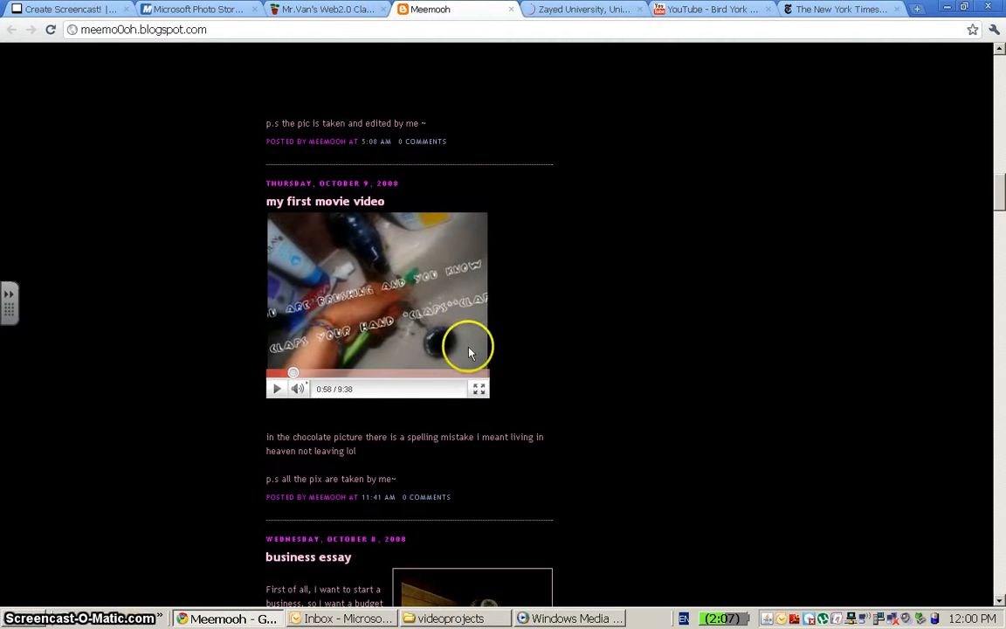
Play the nahyan video in Windows Media Player, skipping ahead along its timeline, and pause it.
left_click(569, 620)
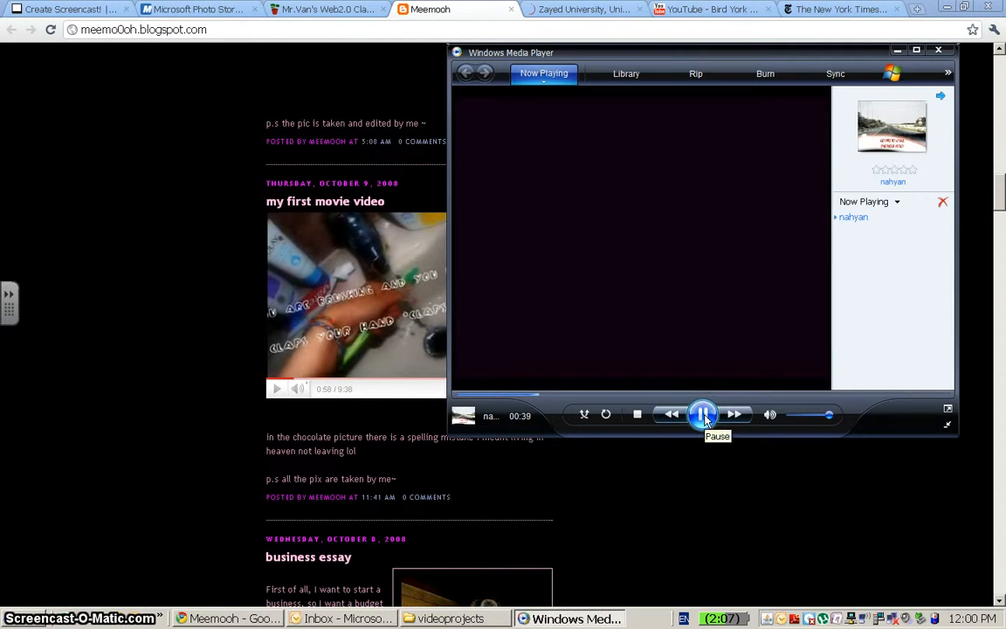
key("XF86AudioRaiseVolume")
left_click(748, 394)
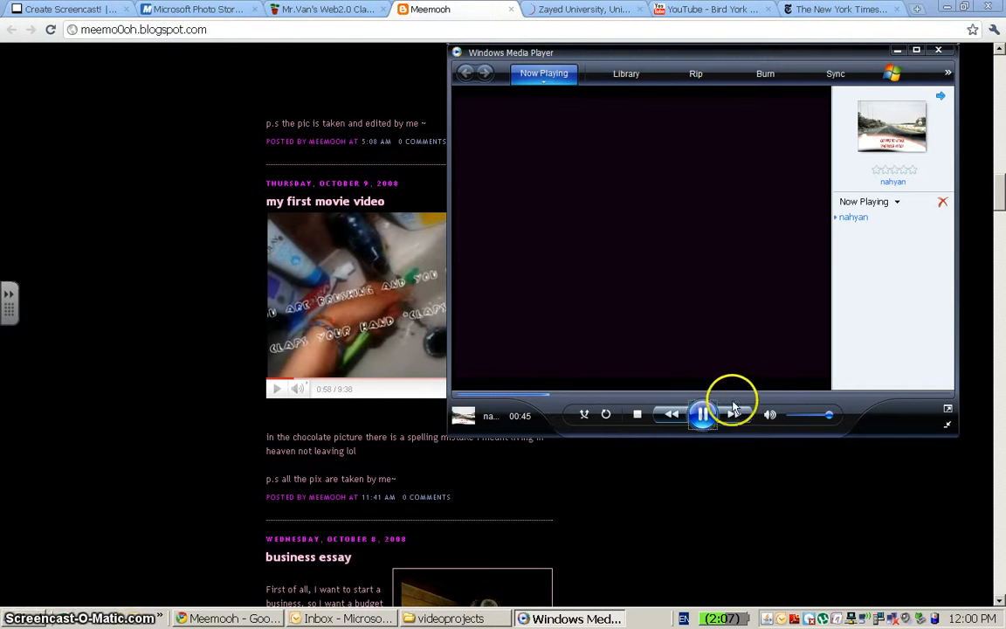
left_click_drag(774, 399, 782, 399)
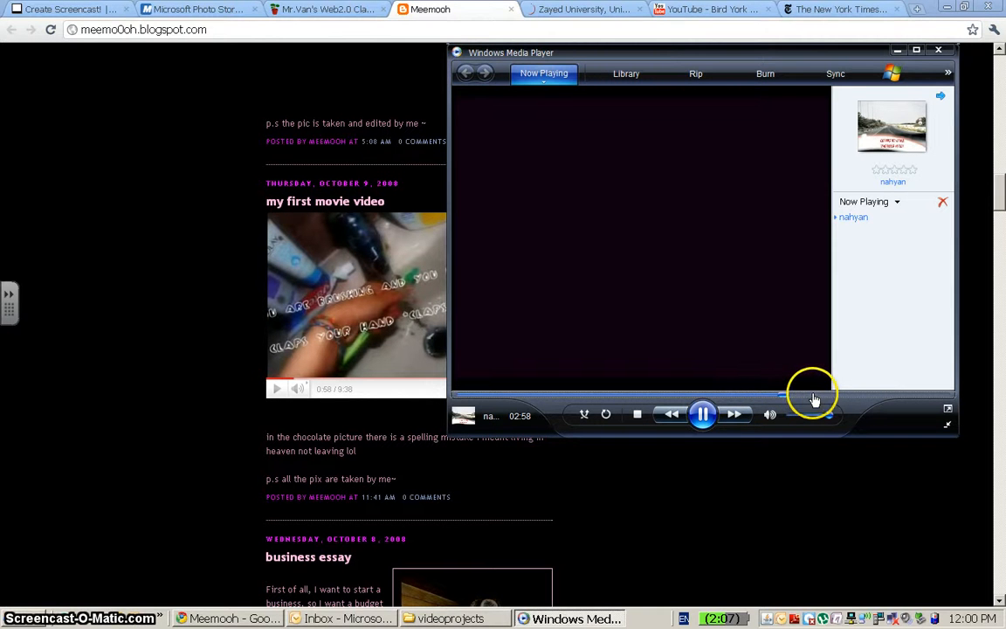
left_click(812, 398)
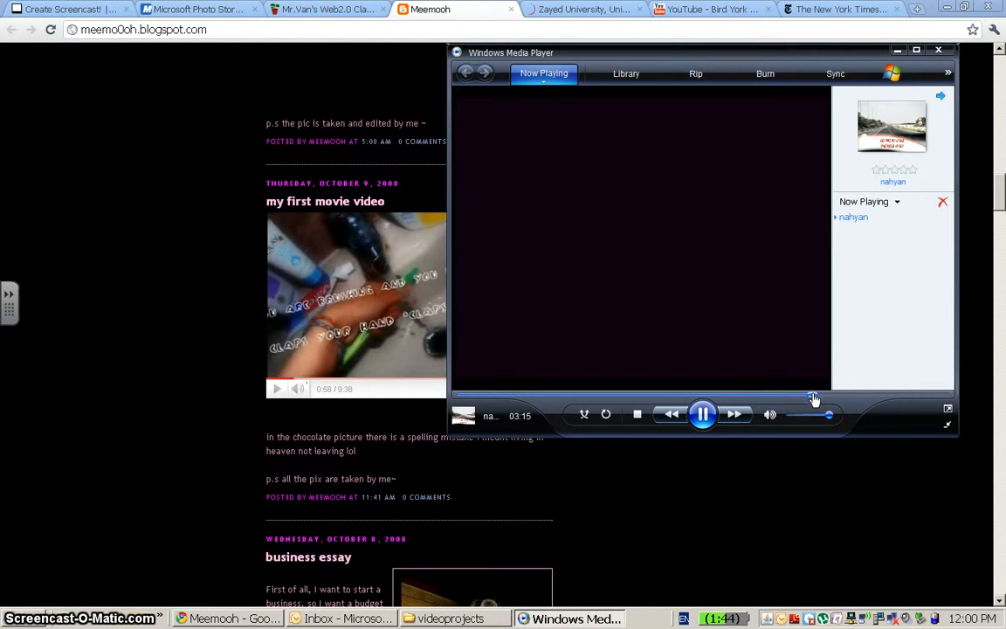
left_click(830, 399)
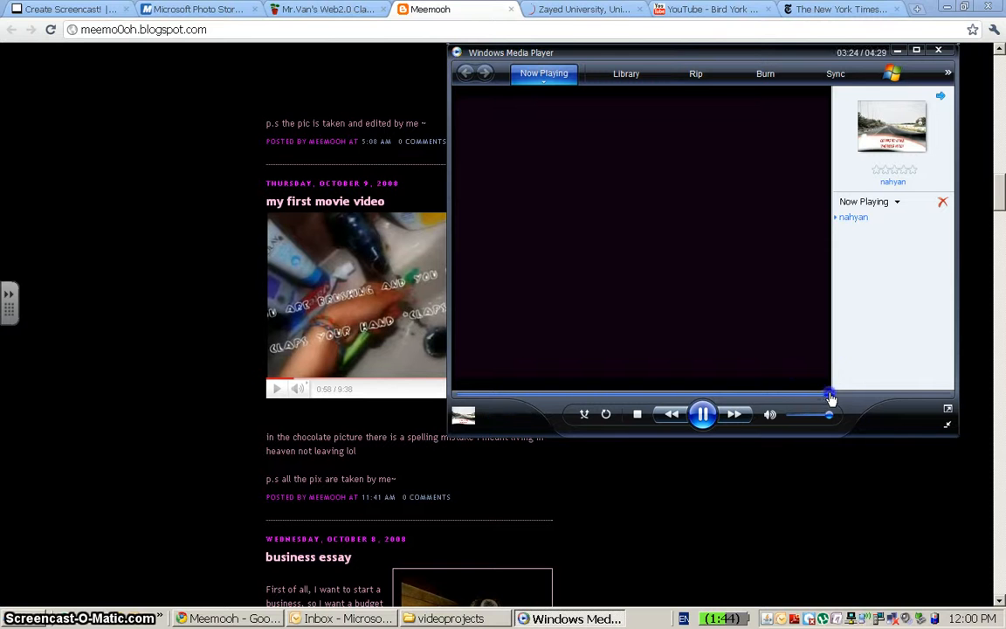
left_click(842, 399)
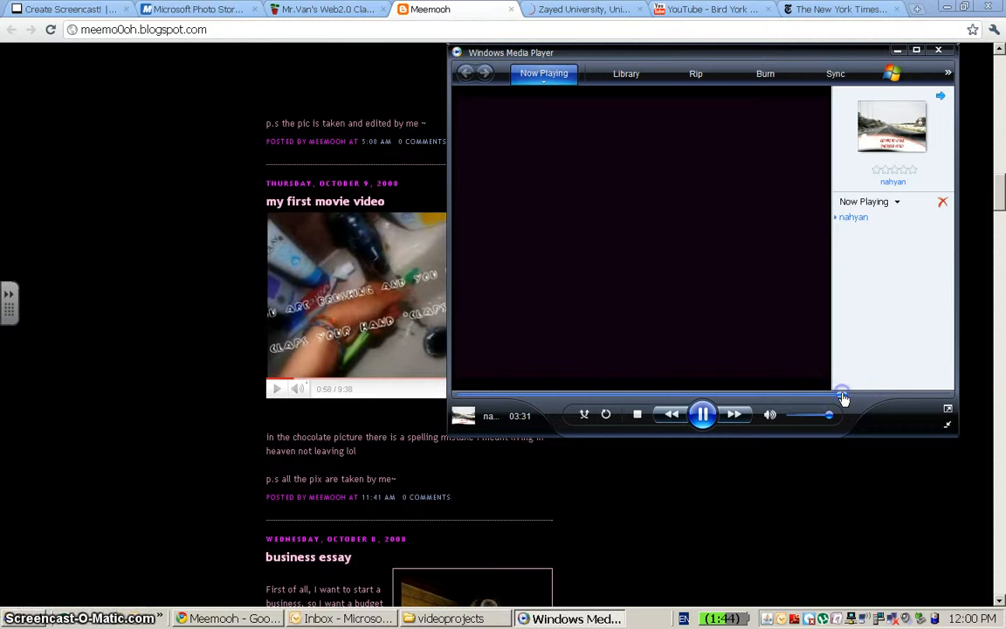
left_click(860, 399)
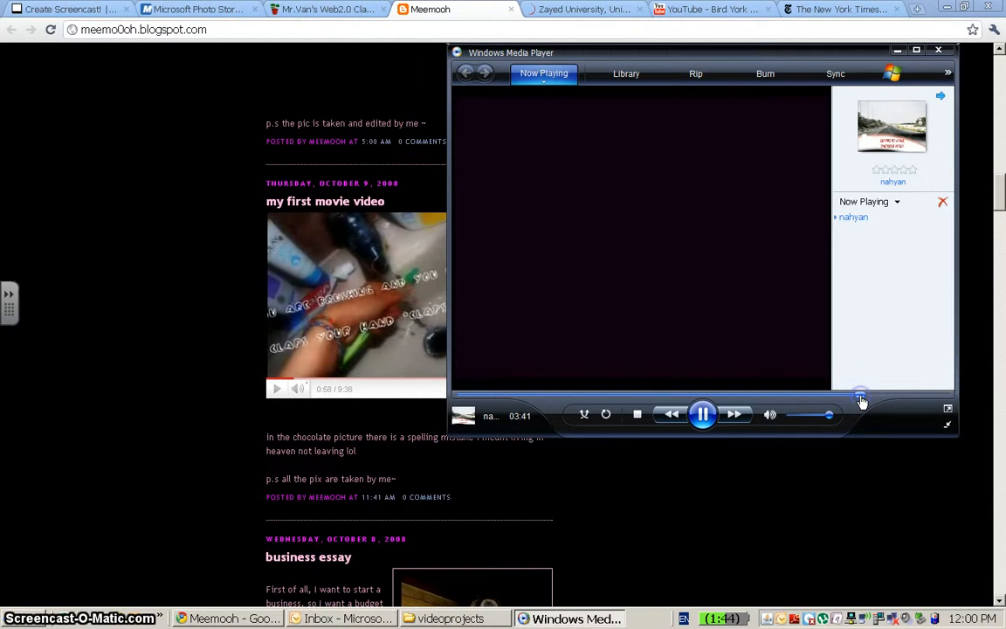
left_click(873, 398)
left_click(702, 415)
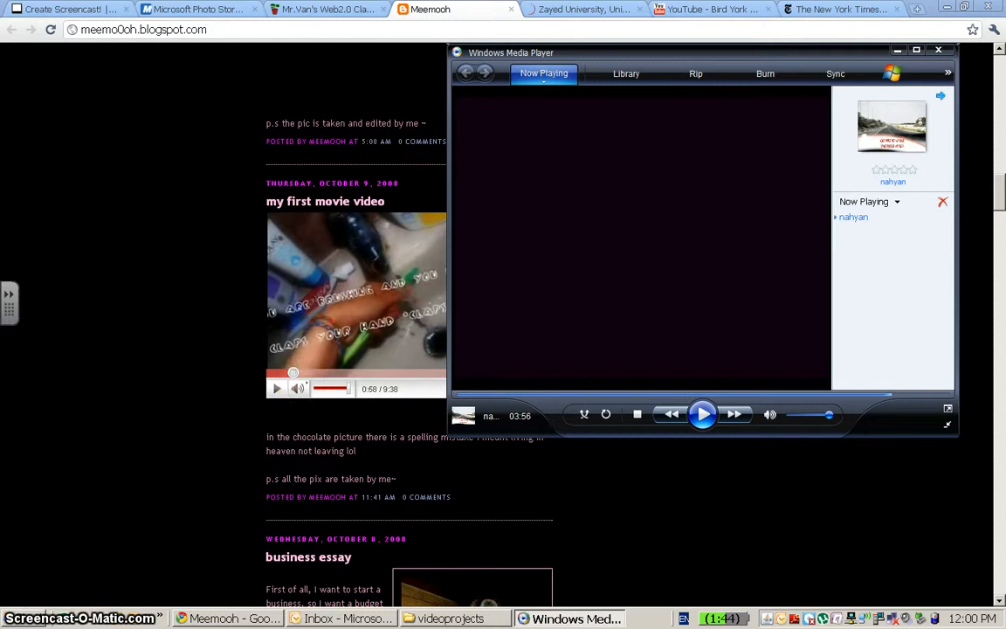
Minimize the browser and launch Photo Story 3 for Windows from the Start menu.
left_click(212, 12)
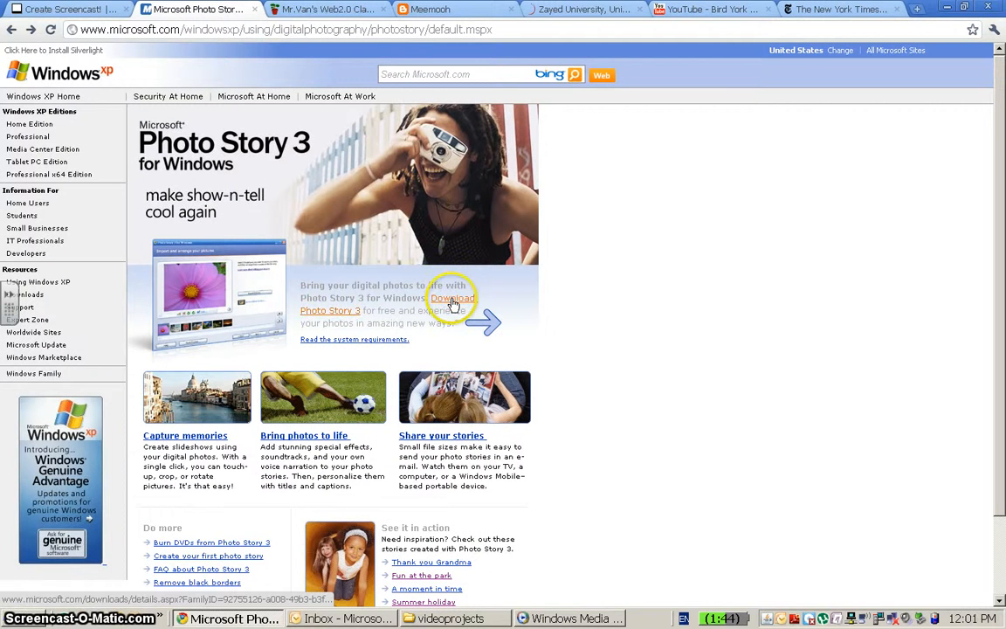
left_click(952, 11)
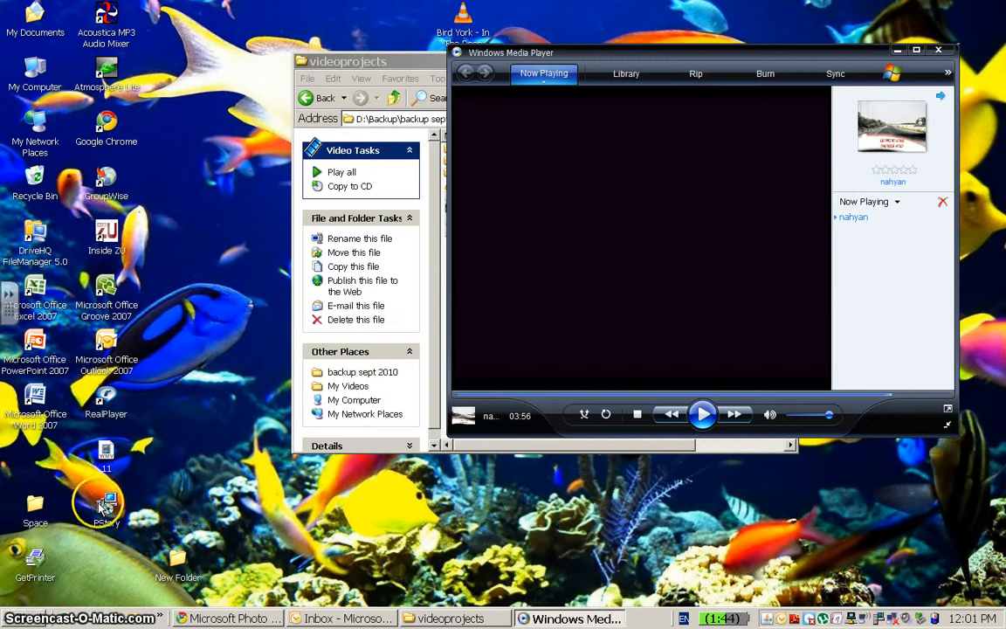
left_click_drag(123, 491, 120, 550)
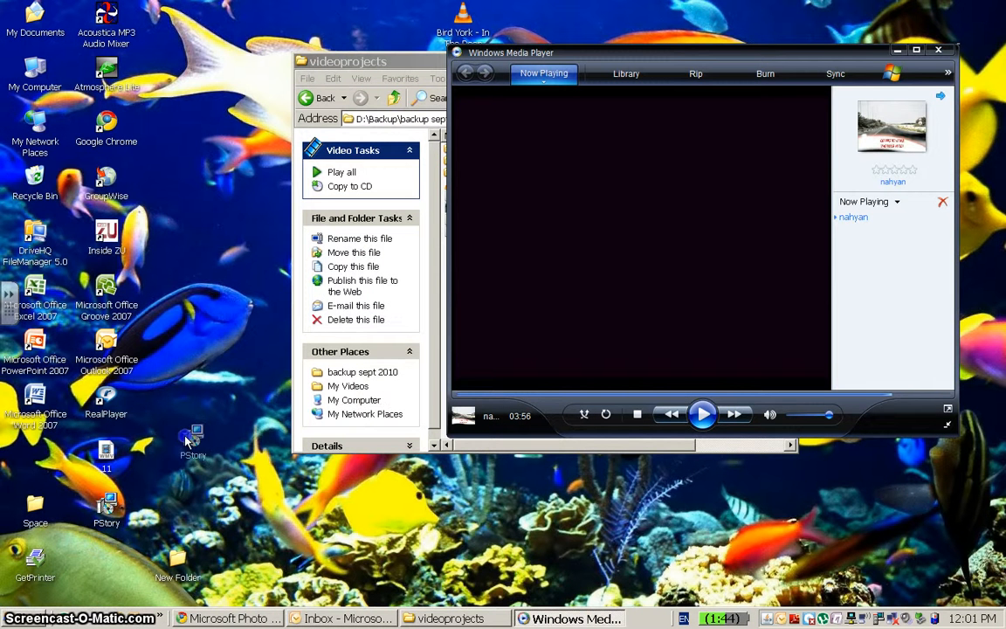
left_click(31, 617)
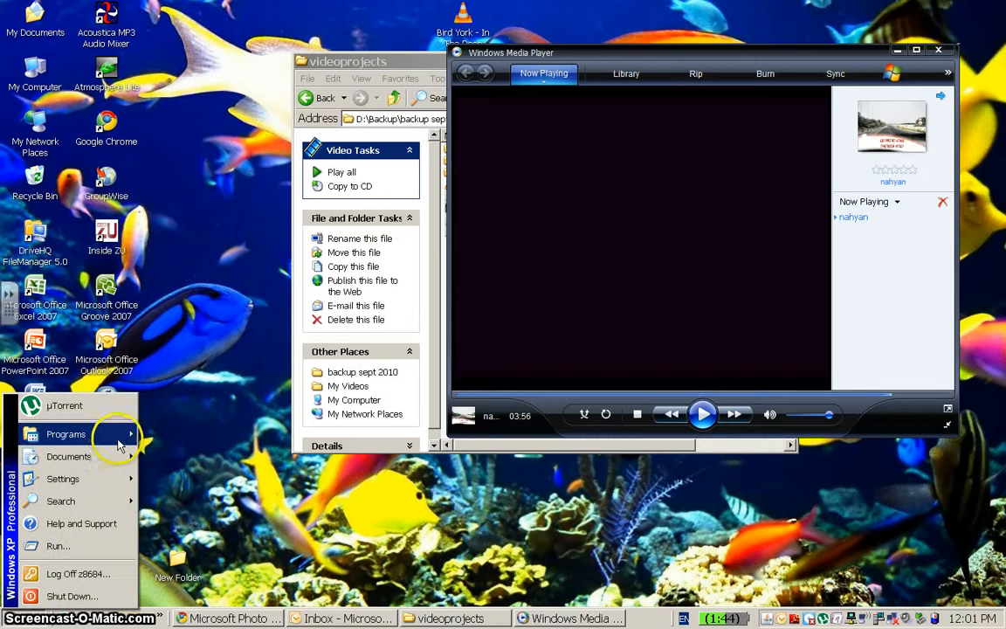
mouse_move(113, 435)
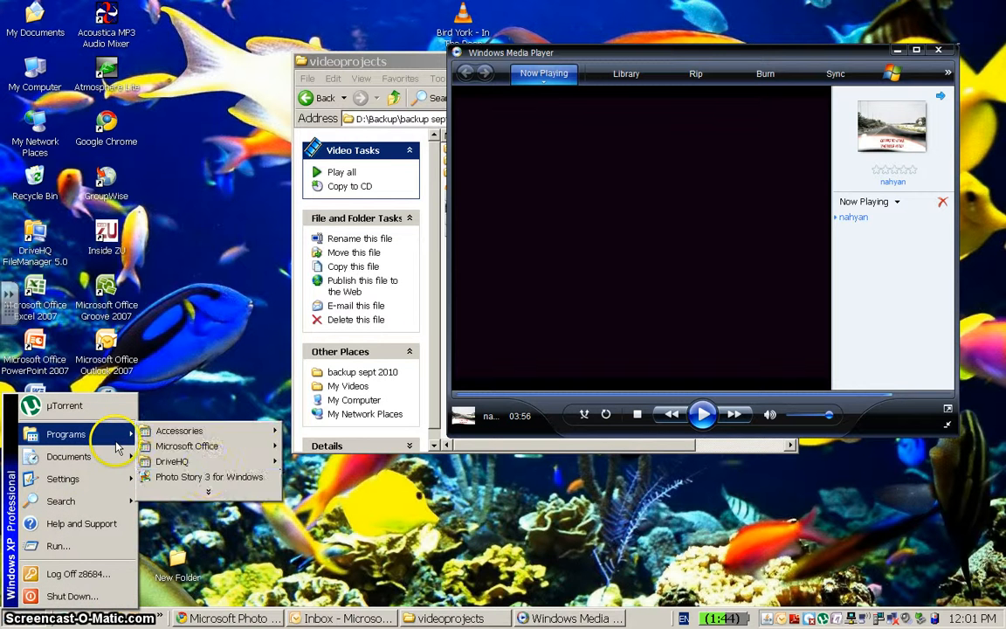
left_click(212, 478)
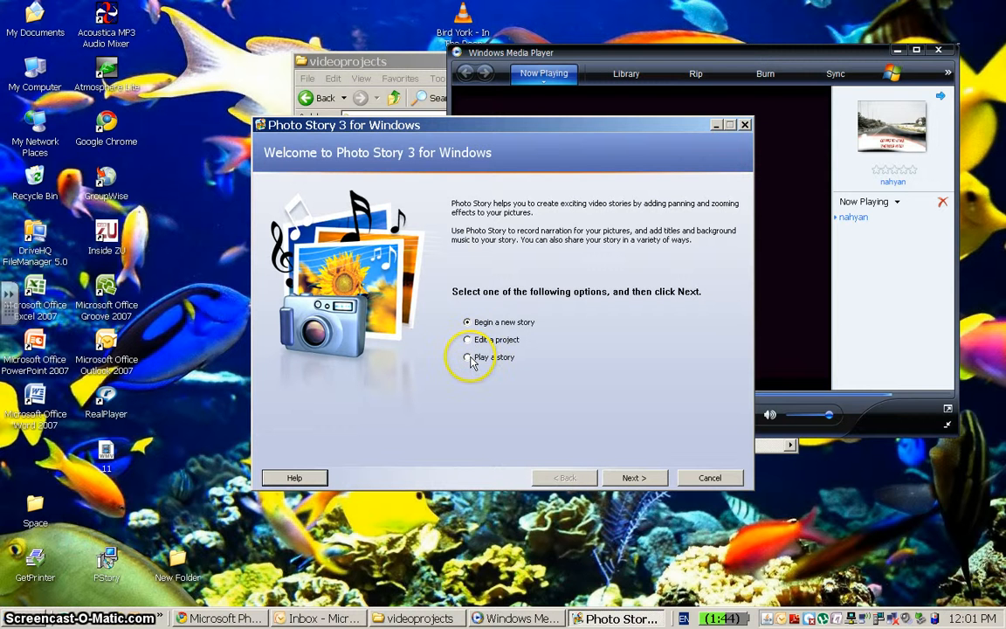
Begin a new story and import all pictures from the New Folder directory.
left_click(632, 479)
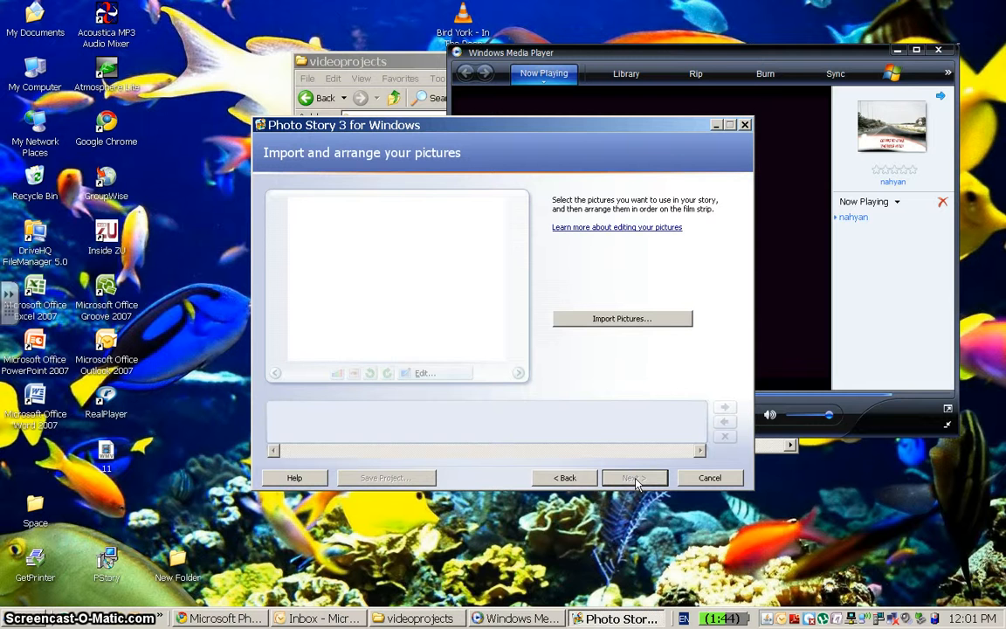
left_click(622, 318)
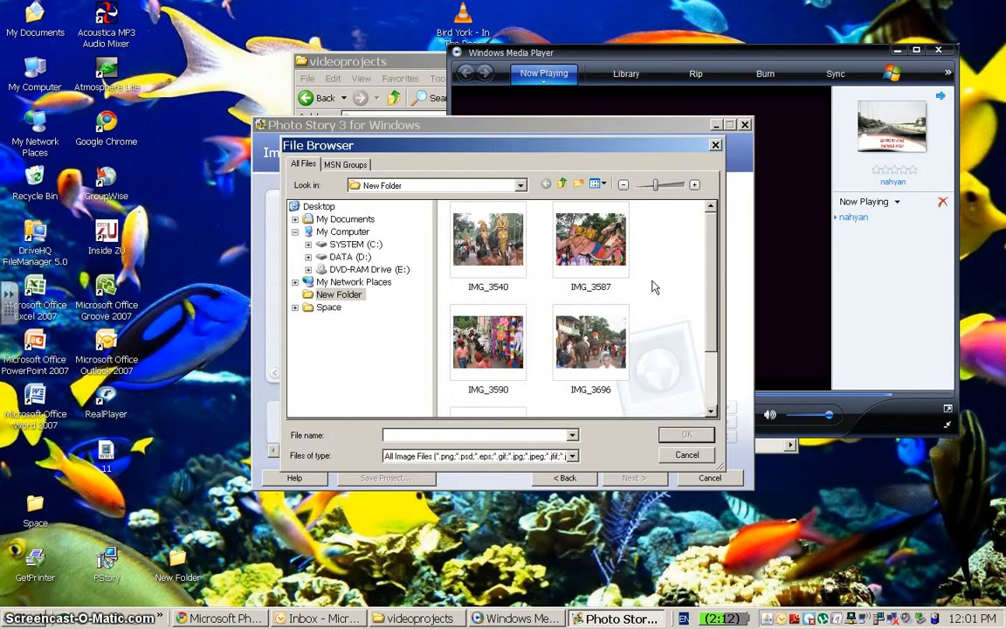
key("ctrl+a")
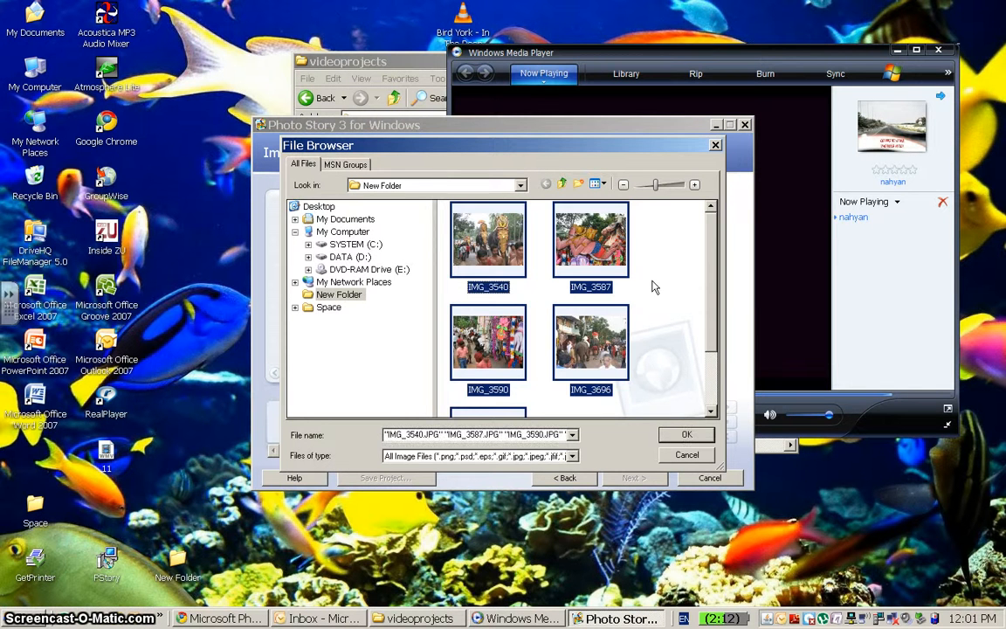
left_click(686, 434)
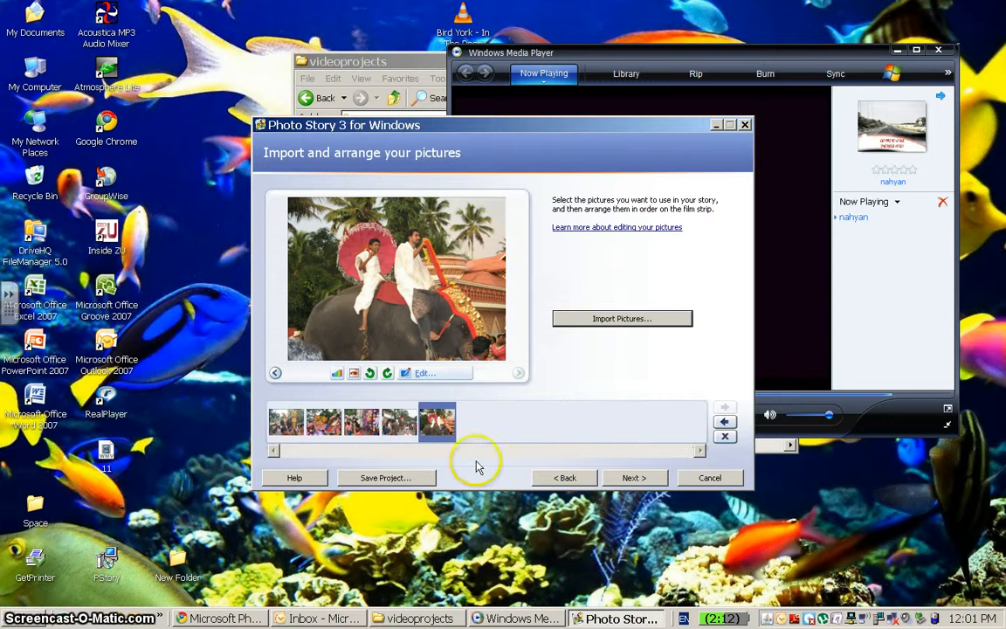
Rearrange the filmstrip by moving two pictures one position to the left.
left_click_drag(417, 428, 394, 420)
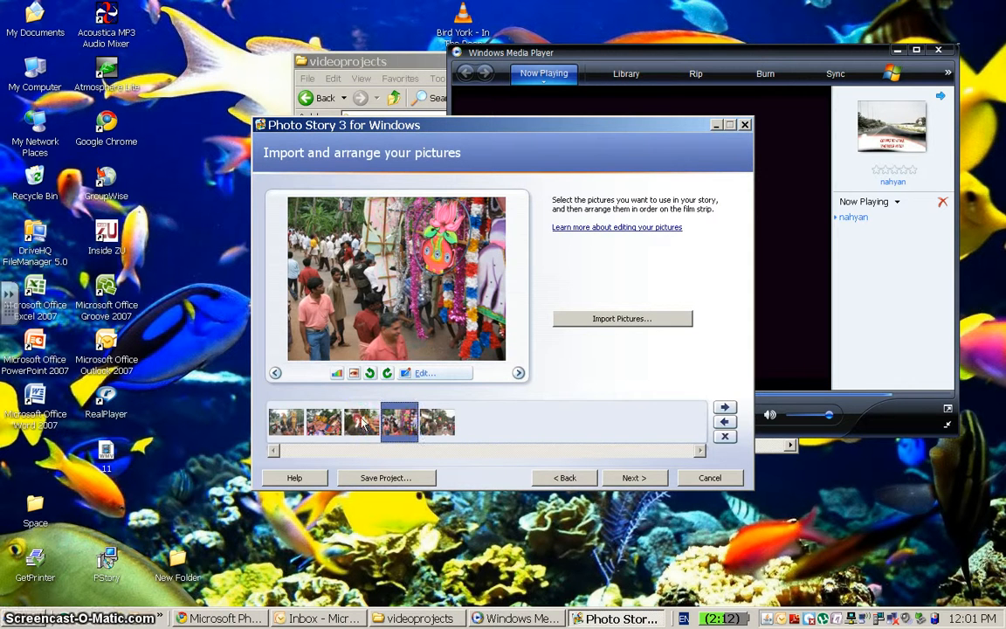
left_click_drag(320, 414, 297, 416)
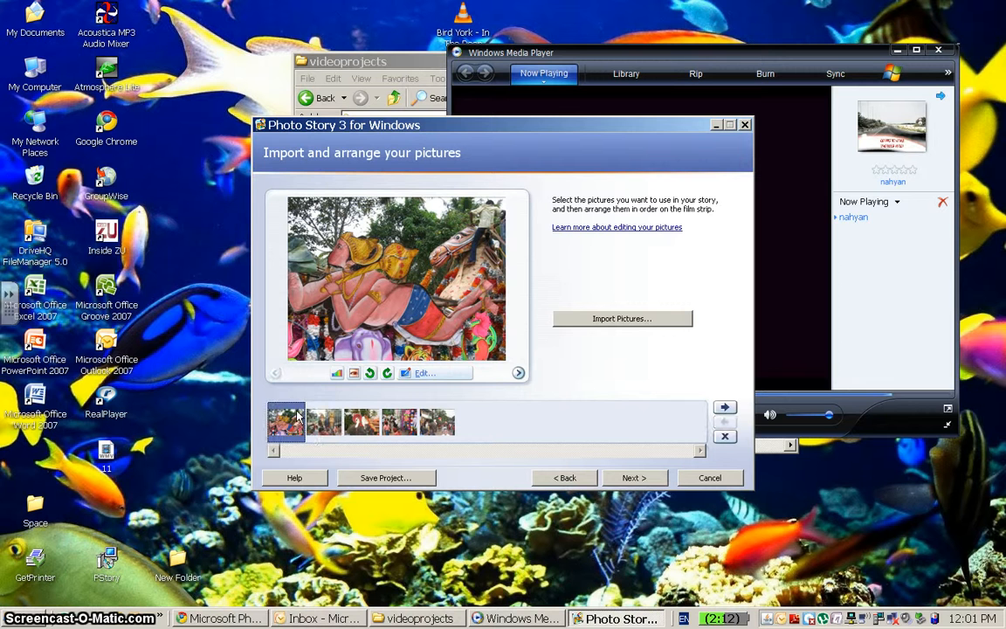
Open the picture editor for the first picture and rotate it left, then right again.
left_click(420, 374)
left_click(586, 217)
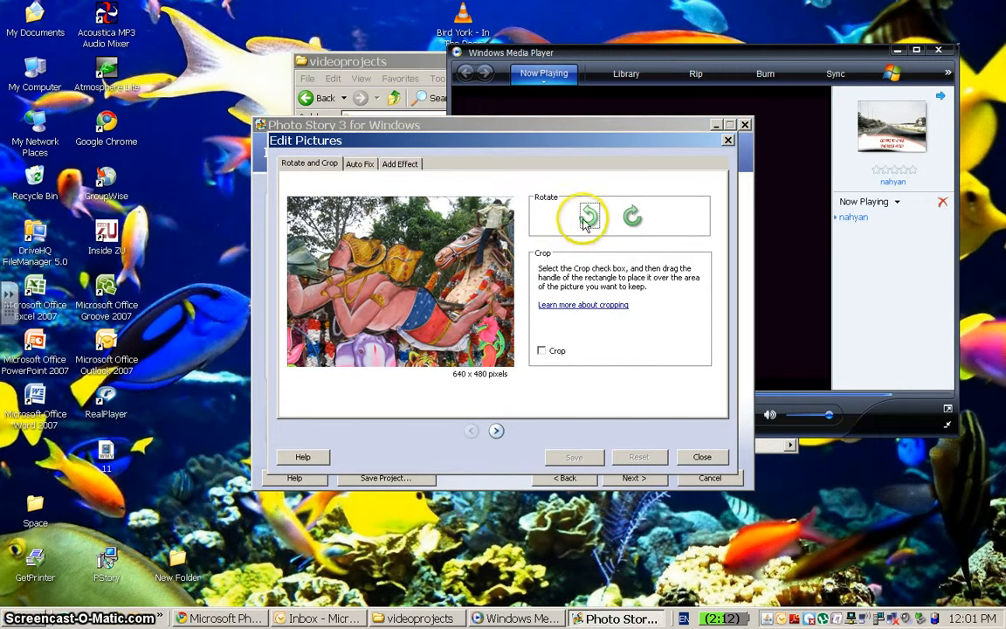
left_click(631, 214)
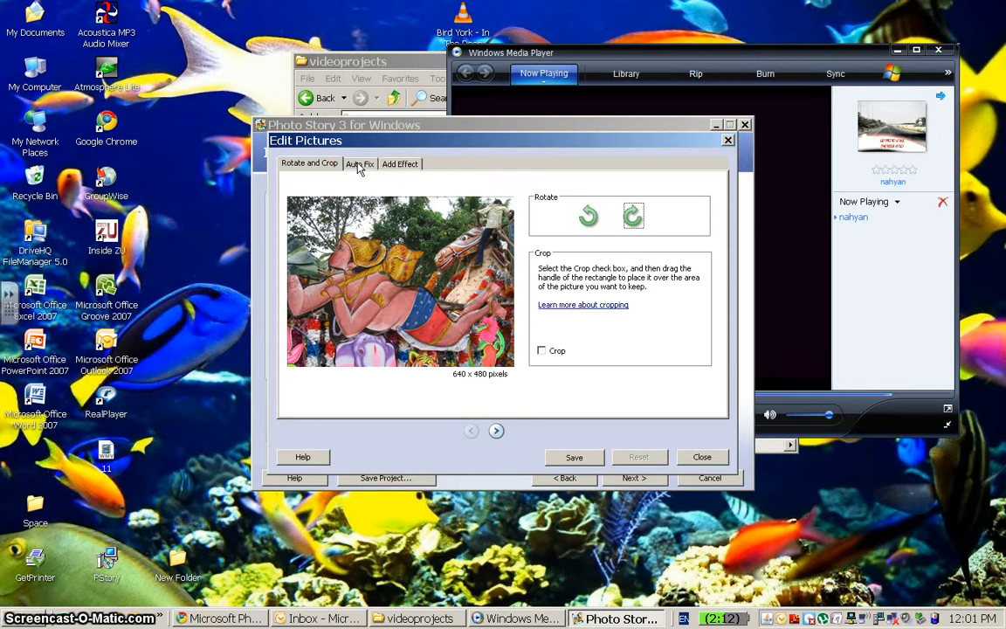
Apply the Water Color effect to the first picture after previewing Black and White and Colored Pencil.
left_click(390, 171)
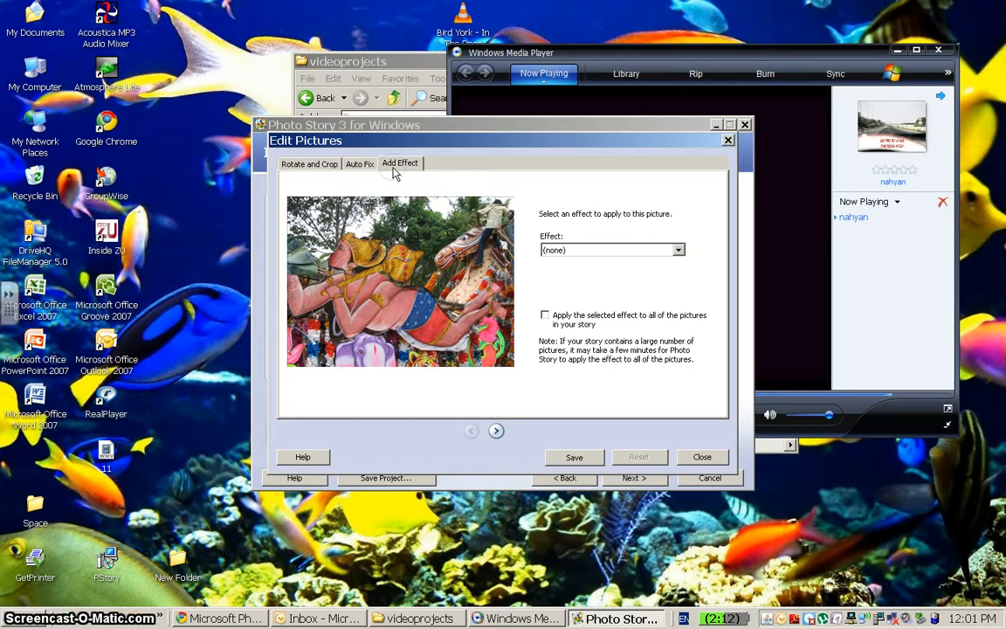
left_click(681, 250)
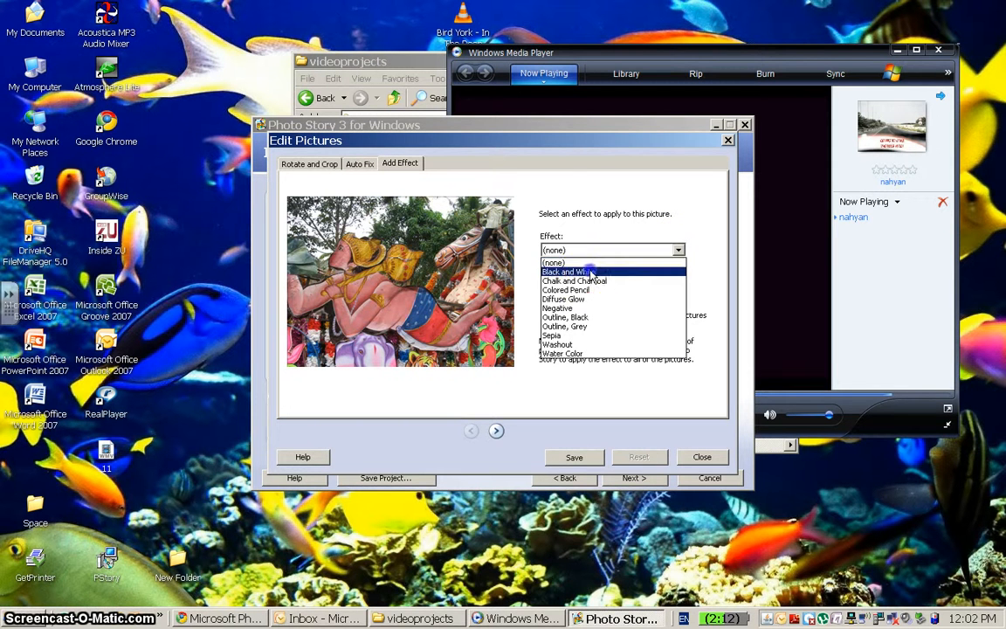
left_click(590, 273)
left_click(678, 250)
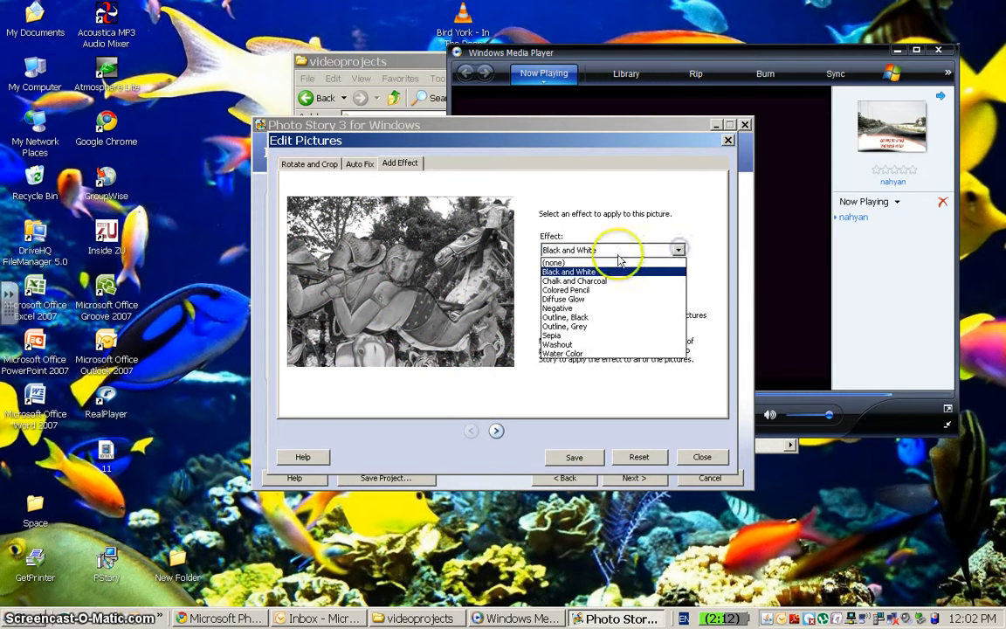
left_click(563, 289)
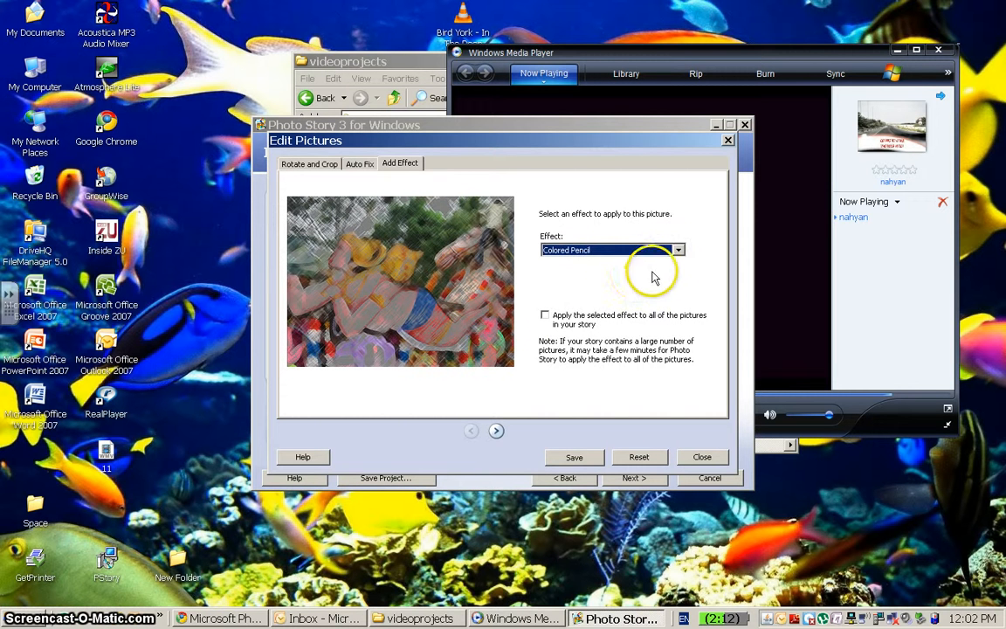
left_click(677, 251)
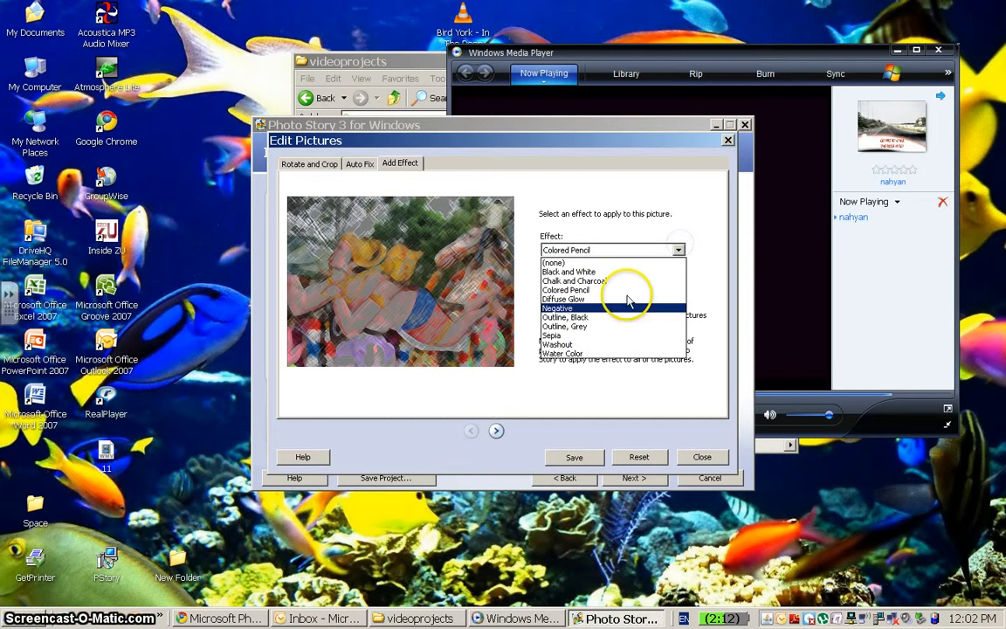
left_click(566, 355)
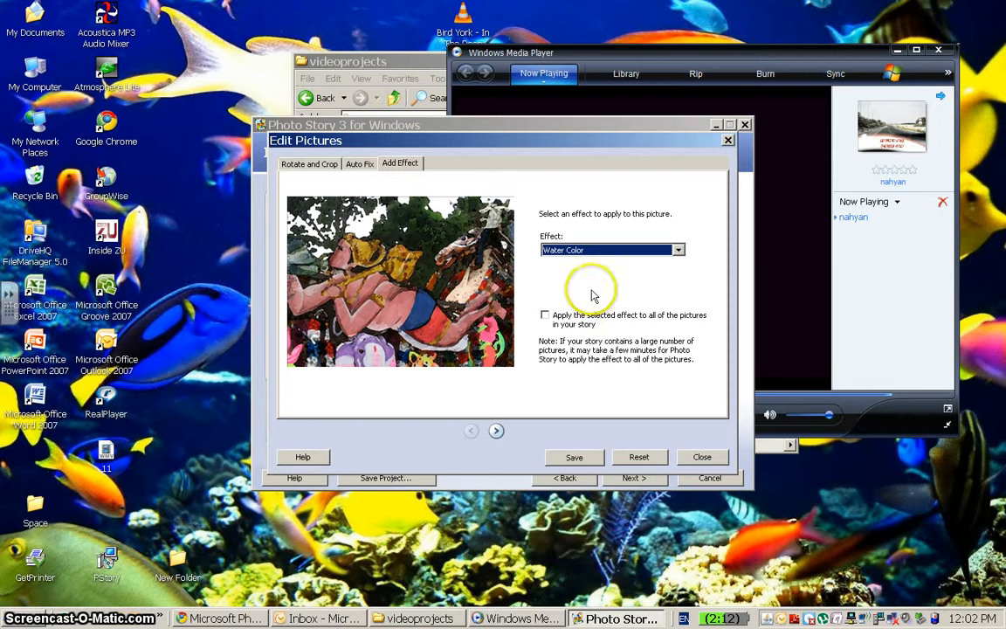
Go to the next picture, saving the effect changes made to the current one.
left_click(544, 316)
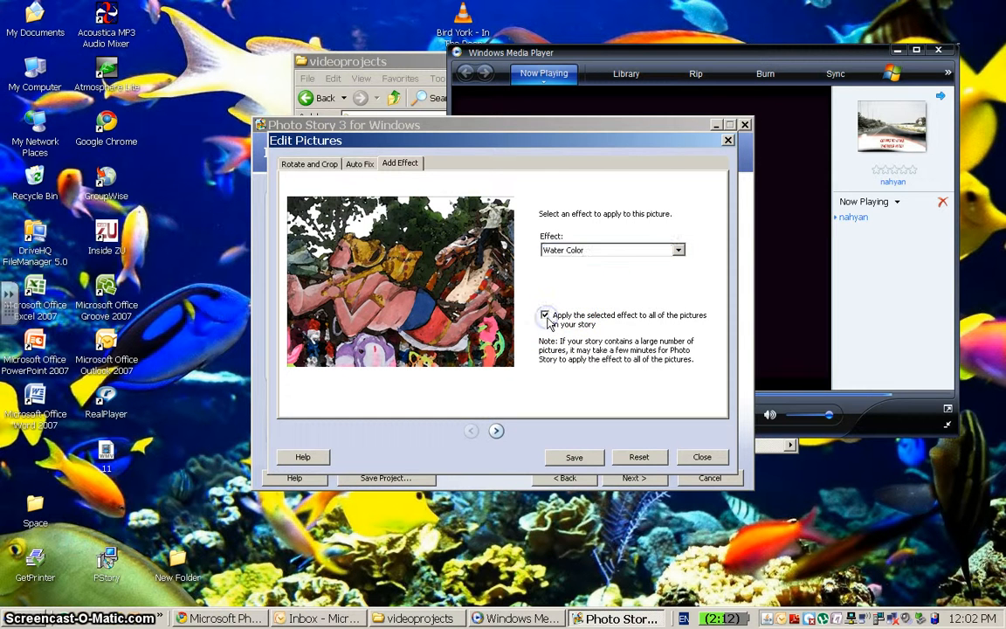
left_click(495, 429)
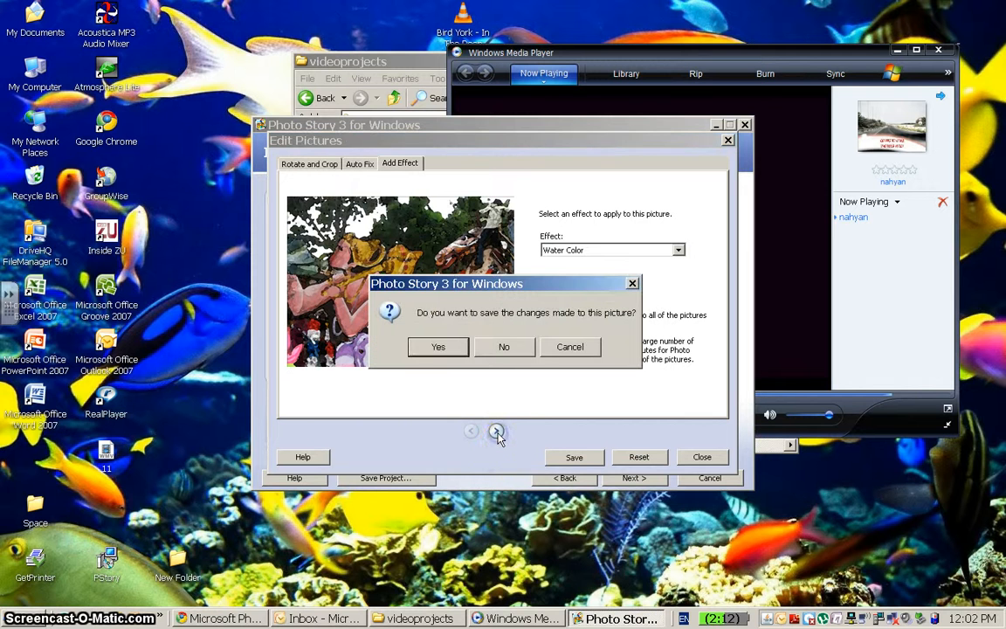
left_click(441, 346)
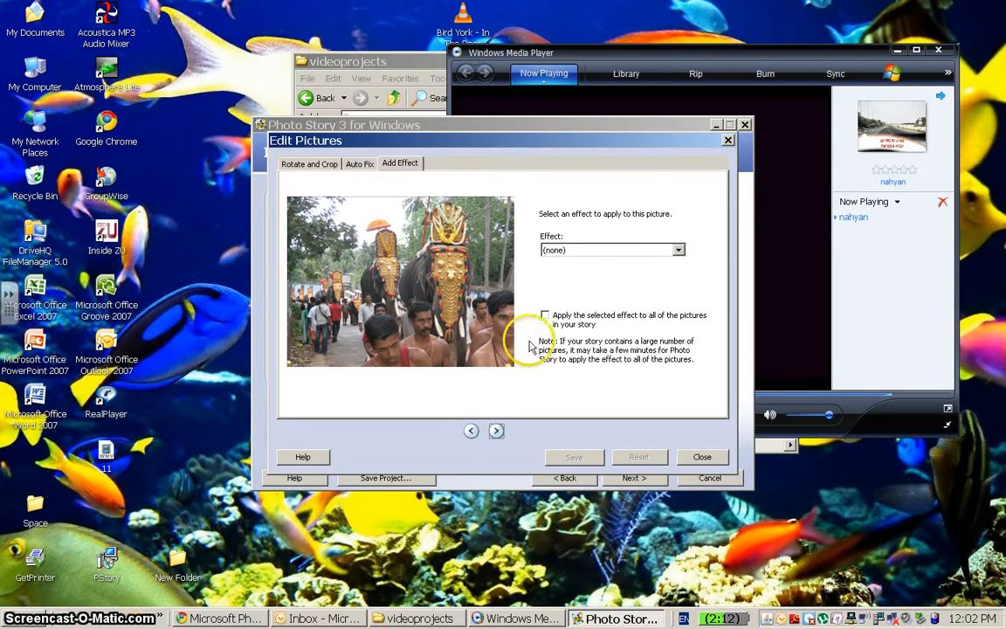
Apply the Negative effect to the second picture after previewing Colored Pencil, save it and close the picture editor.
left_click(680, 252)
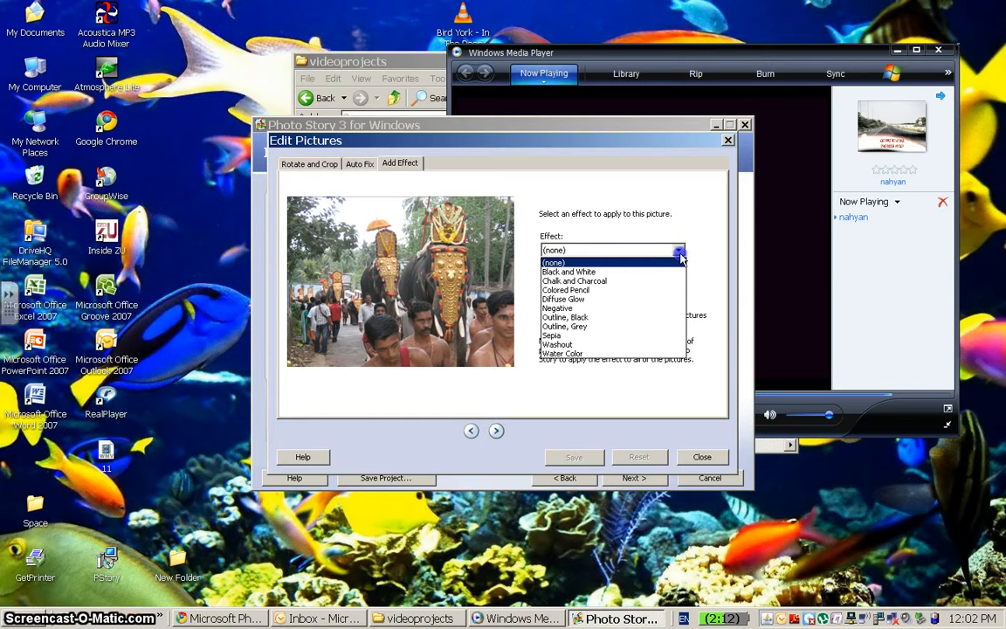
left_click(608, 305)
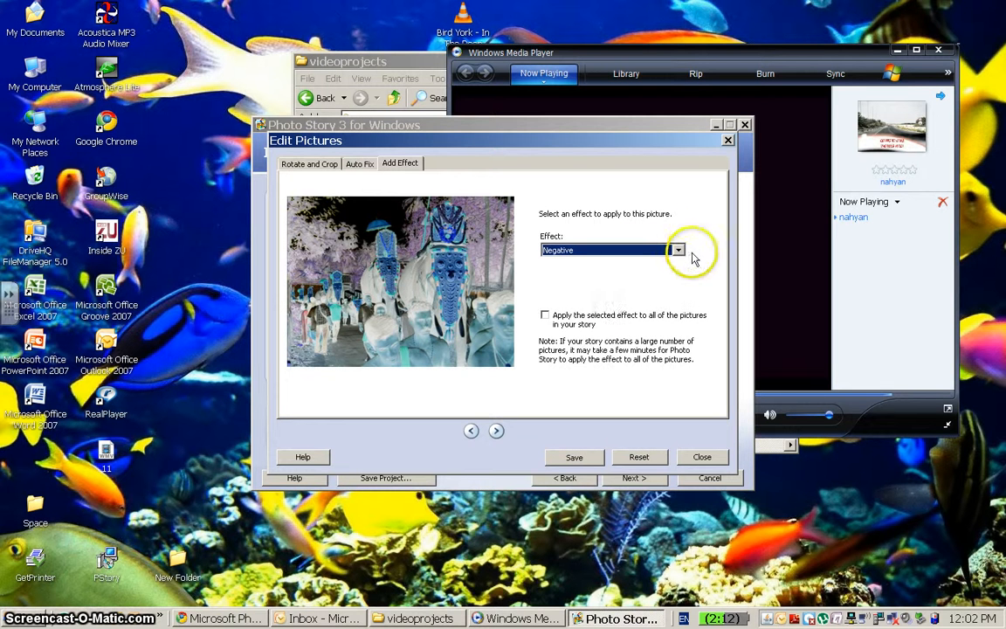
left_click(678, 250)
left_click(610, 290)
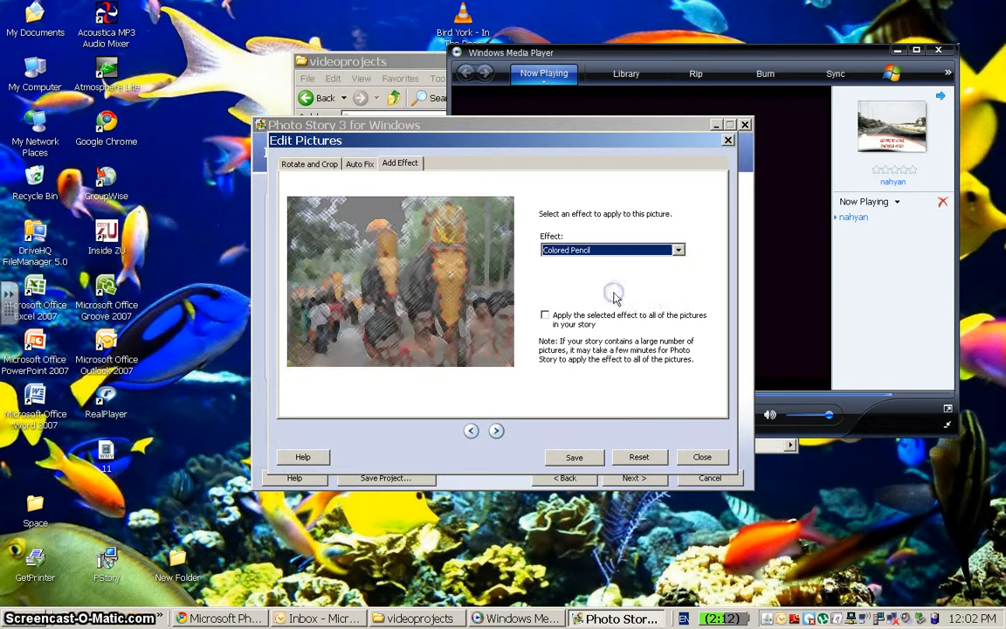
left_click(678, 250)
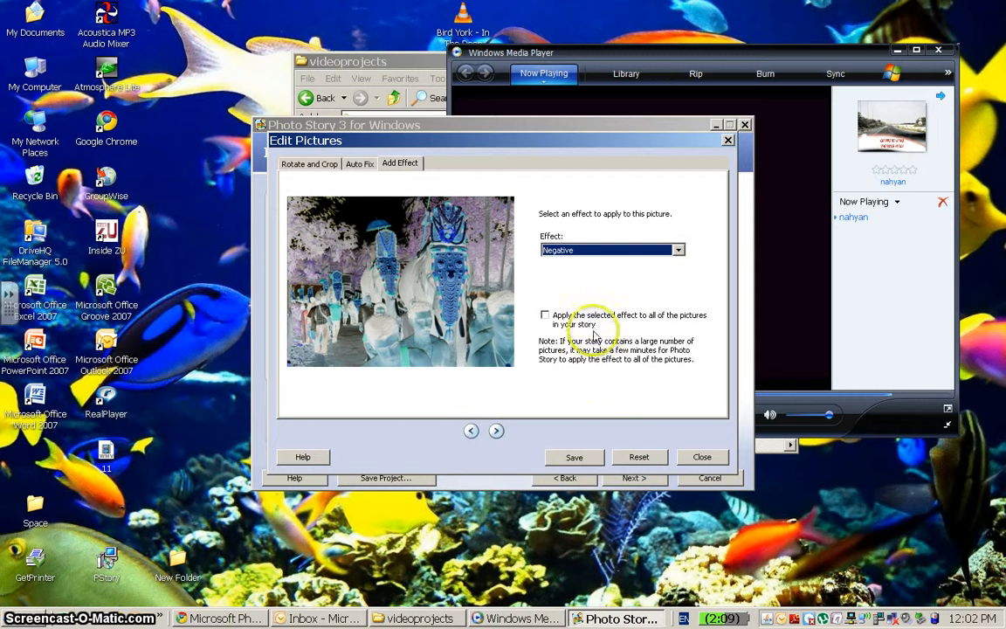
left_click(573, 457)
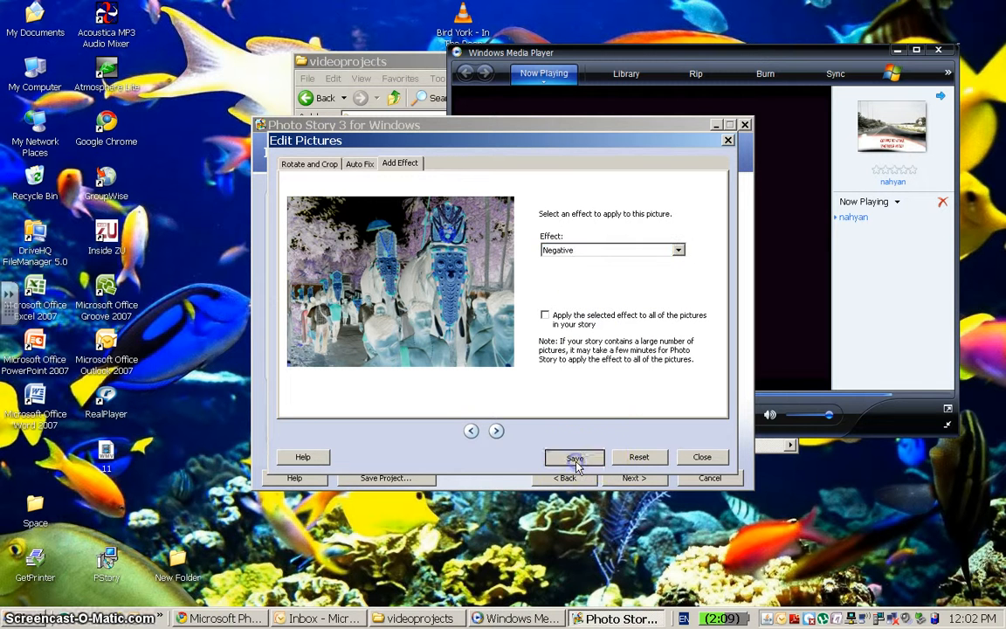
left_click(699, 456)
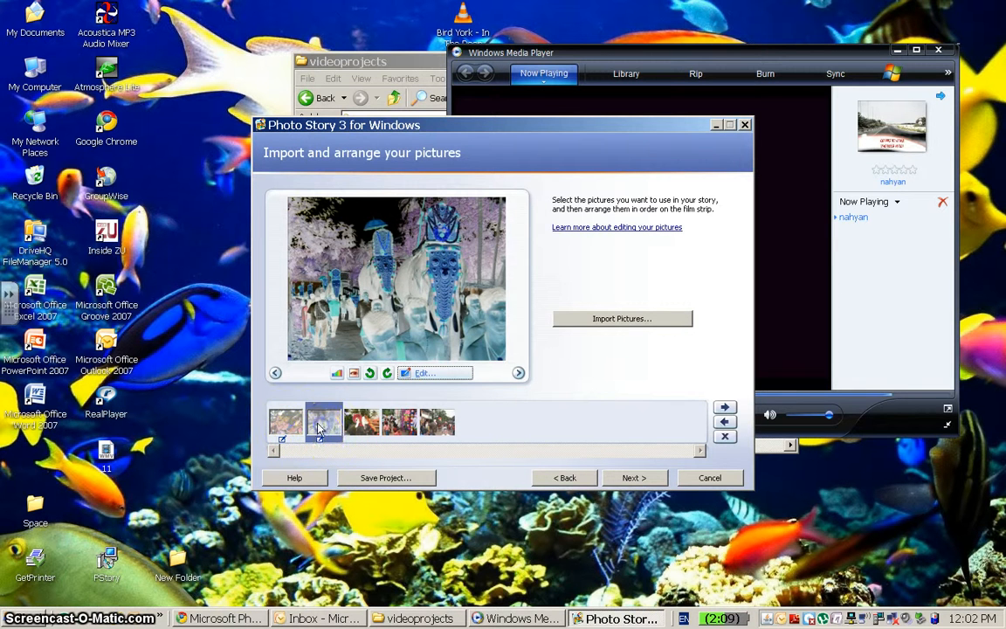
Advance to the titles page and add the title "This is picture of temple." to the first picture.
left_click(288, 425)
left_click(360, 421)
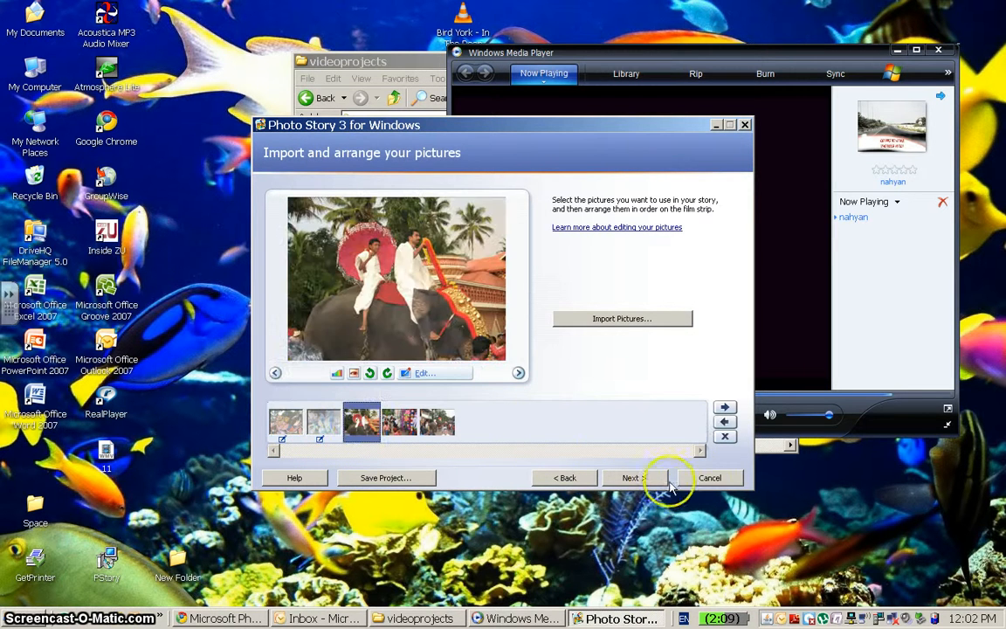
left_click(632, 478)
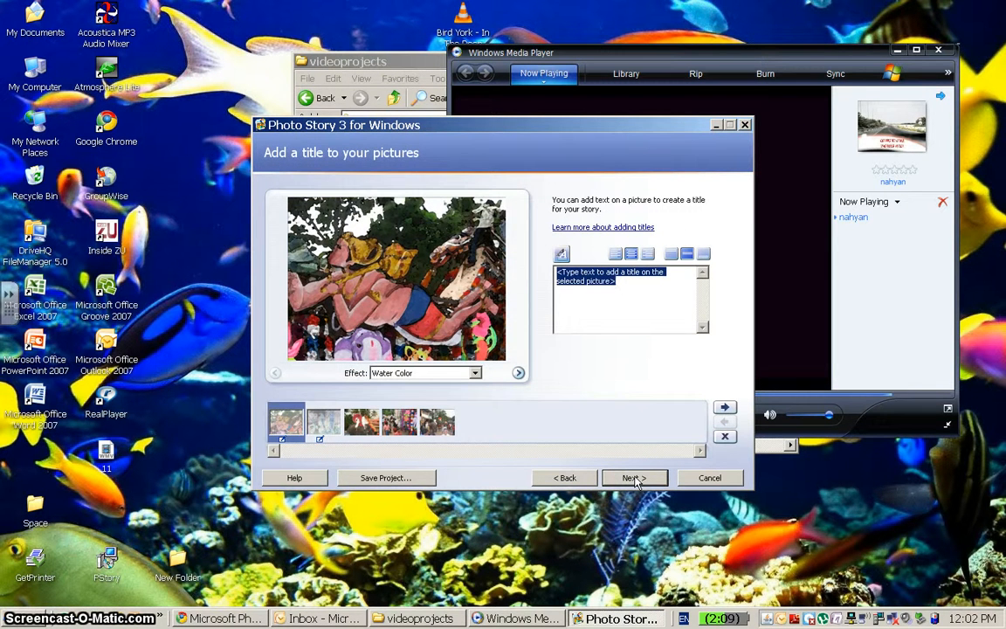
type("This is picture of")
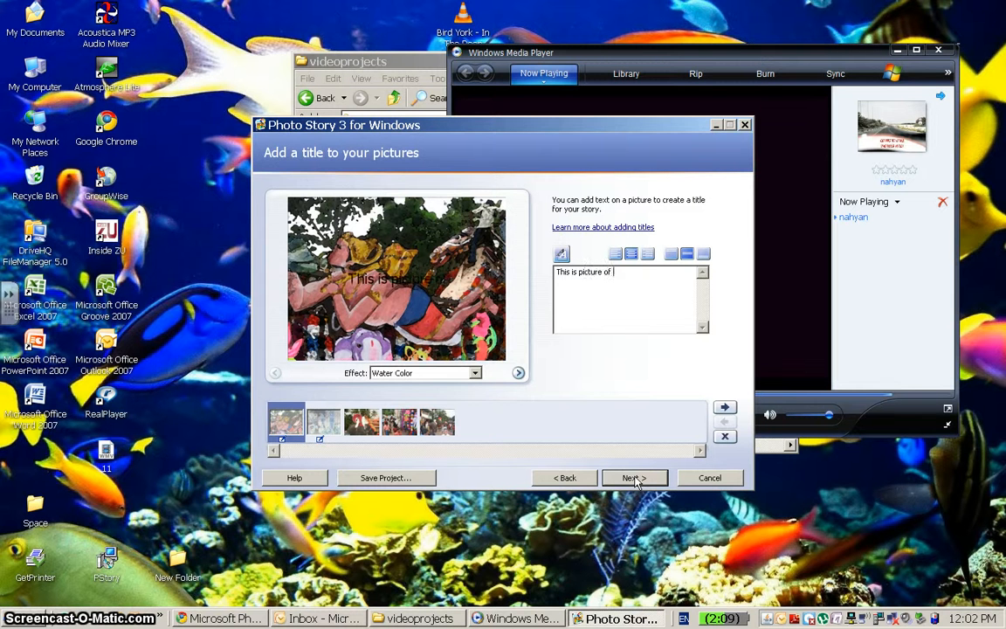
type(" temple.")
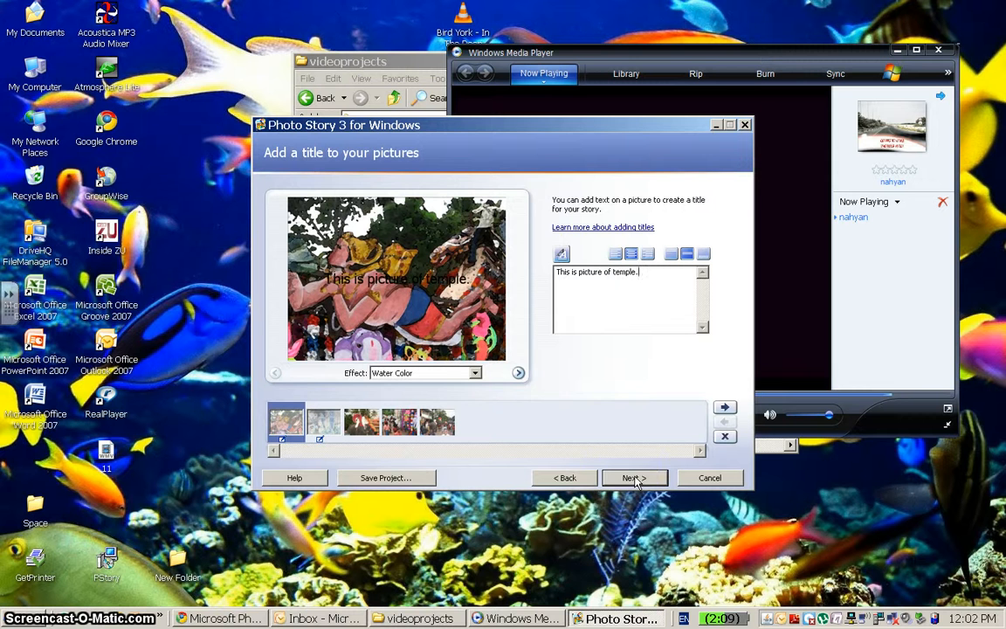
Set the title font to Mudir MT.
left_click(562, 255)
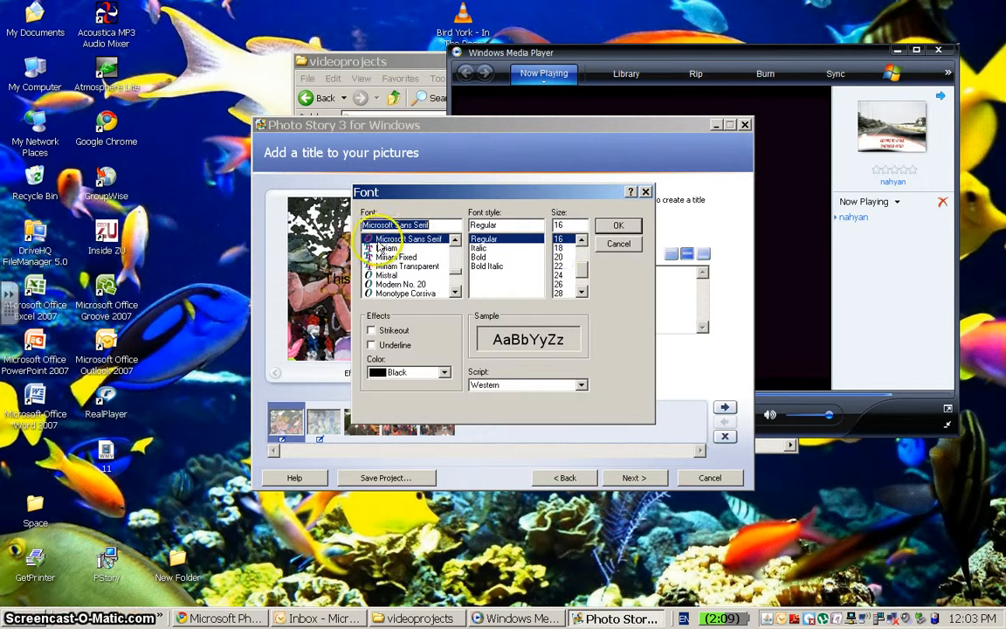
key("Down")
key("Down")
key("Down")
key("Down")
key("Down")
key("Down")
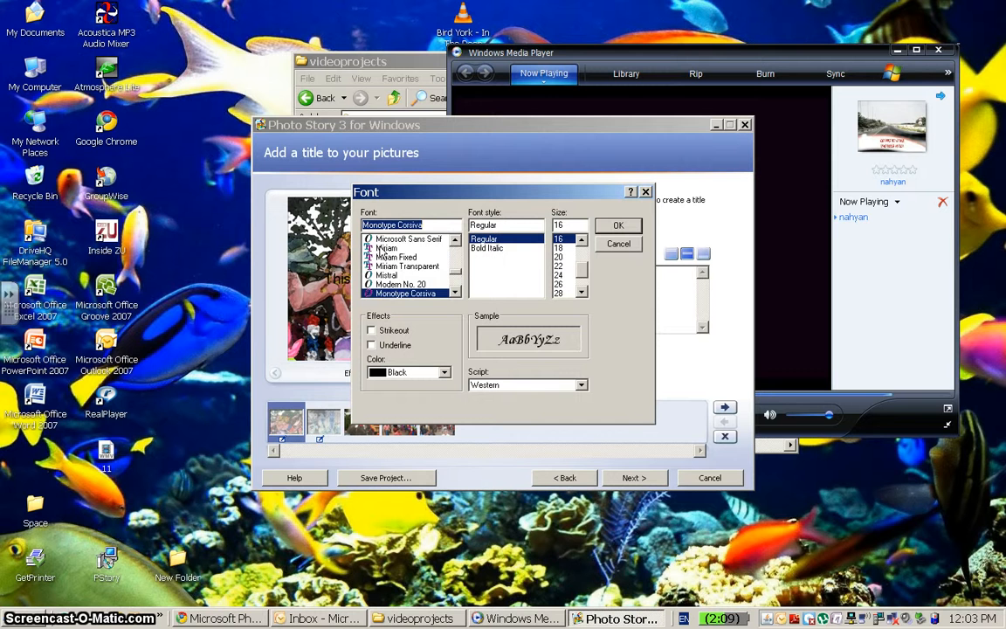
key("Down")
key("Down")
key("Down")
key("Down")
key("Down")
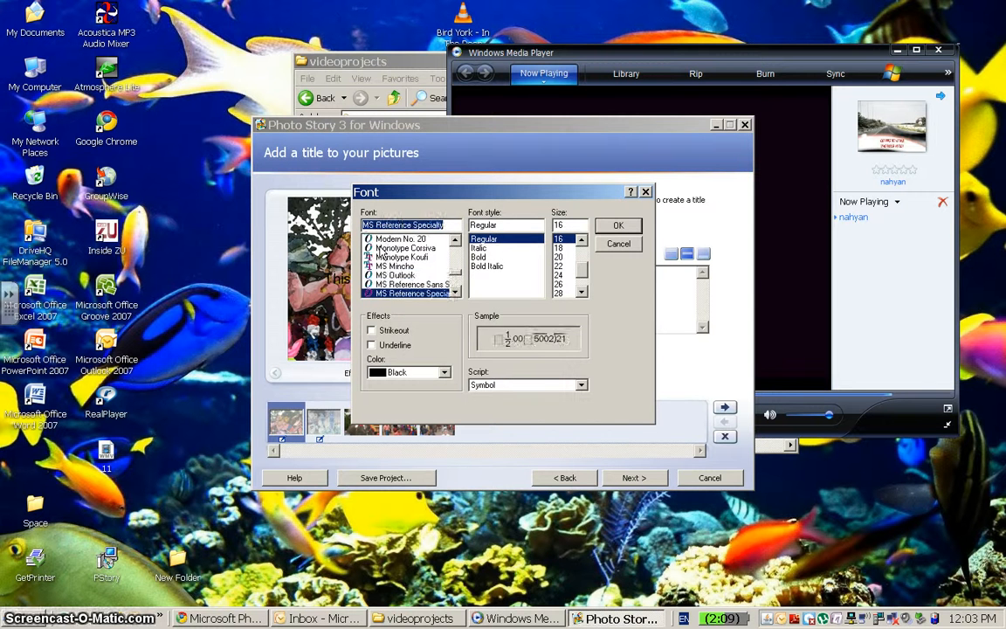
key("Down")
key("Down")
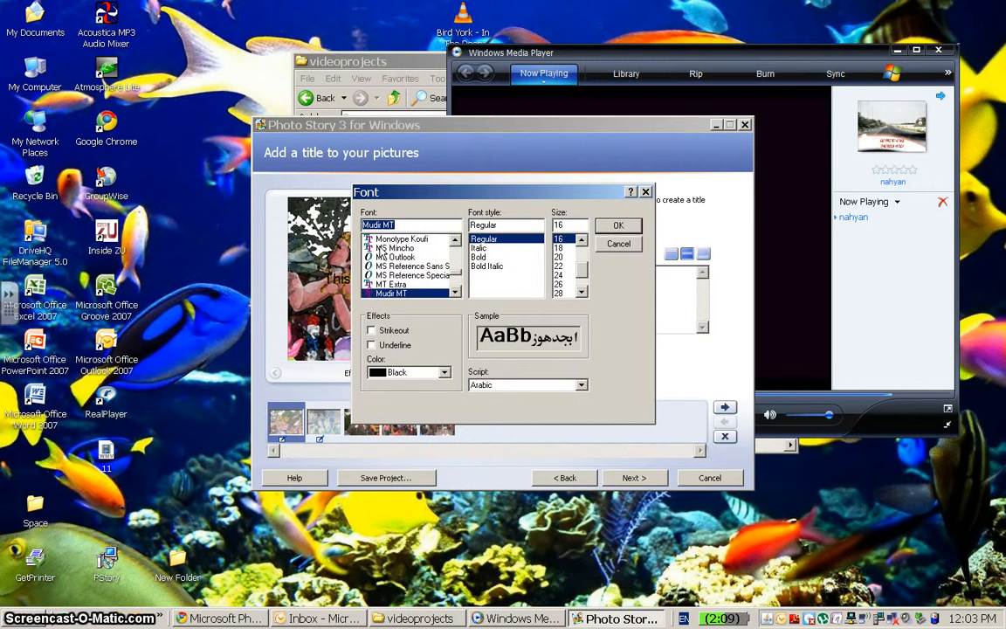
key("Return")
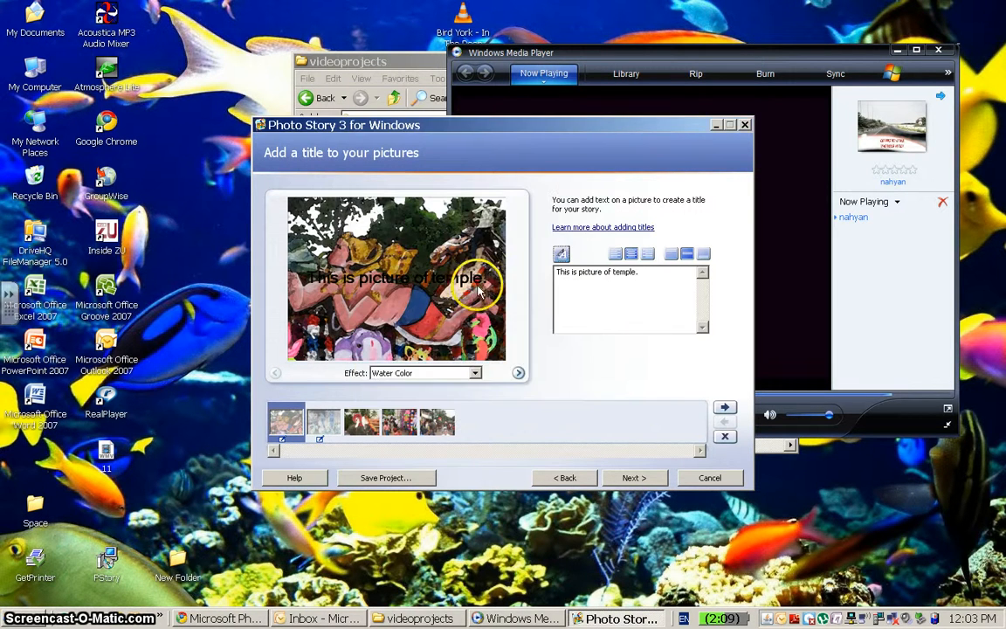
Change the title font style to Bold and the size to 22.
left_click(561, 254)
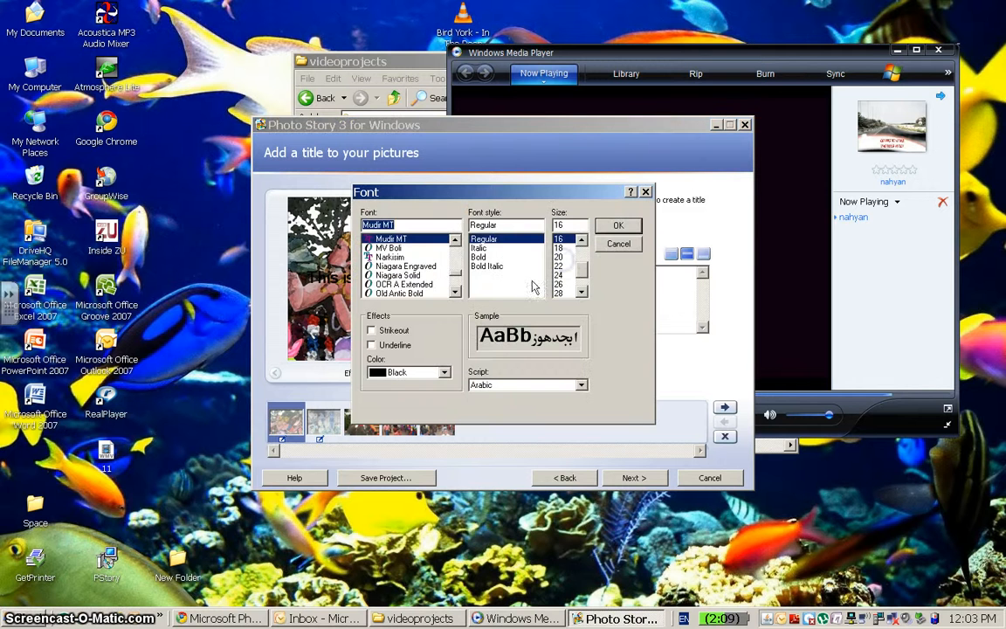
left_click(479, 257)
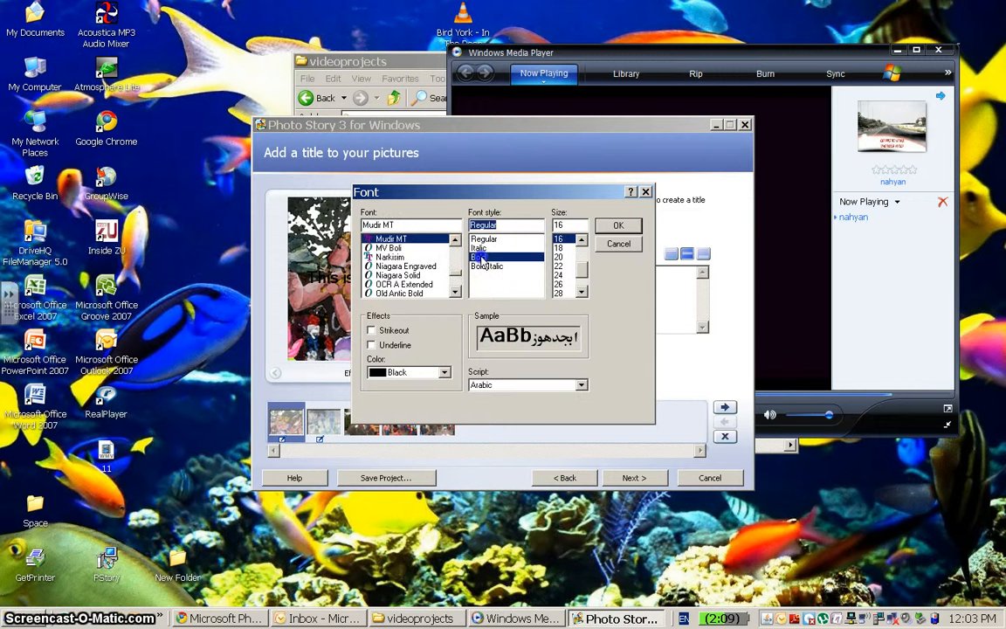
left_click(559, 265)
left_click(618, 227)
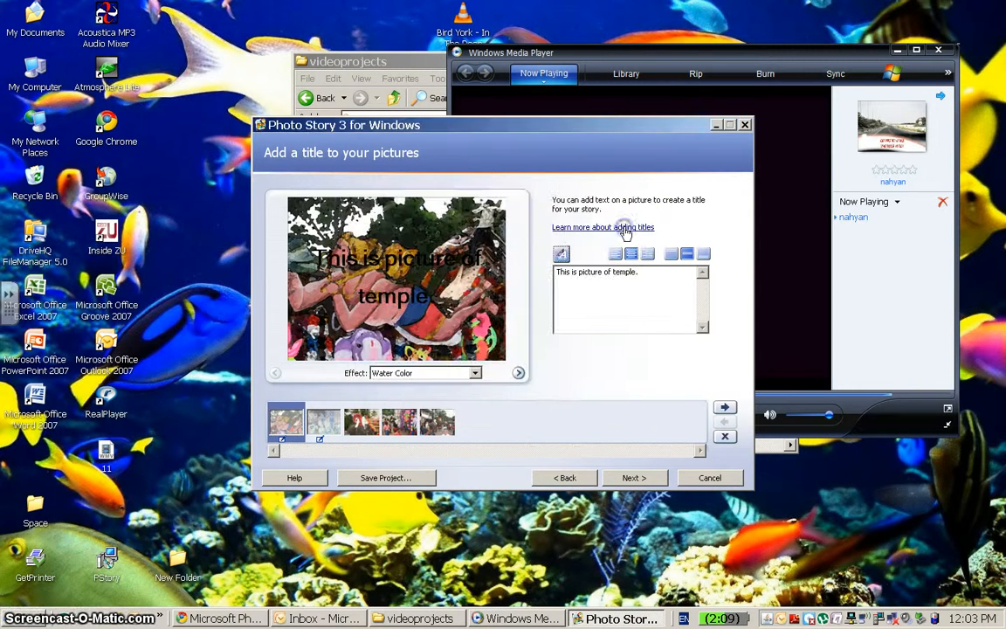
Set the title text color to White.
left_click(560, 254)
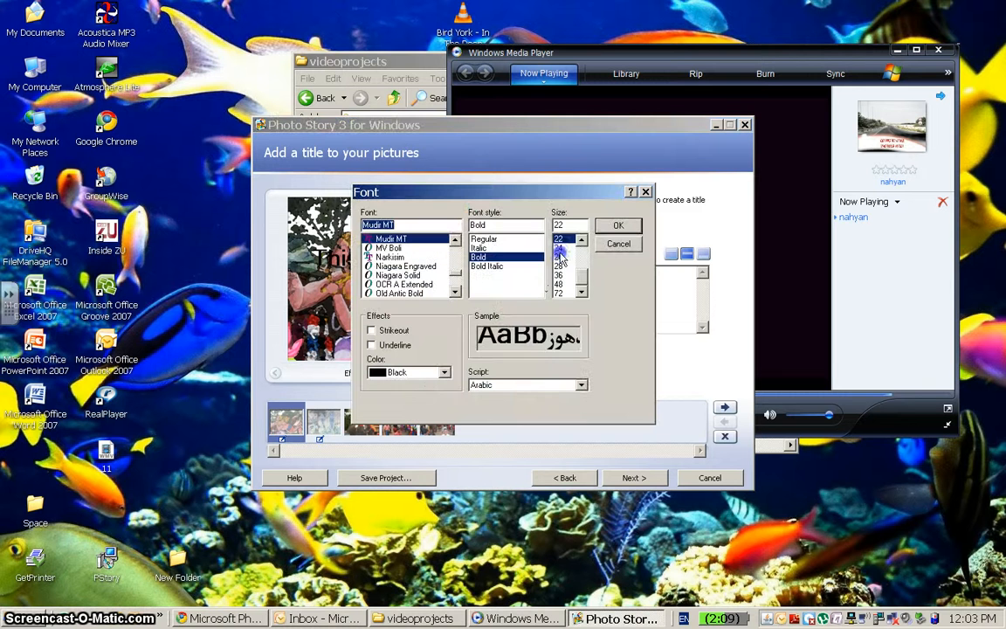
left_click(443, 372)
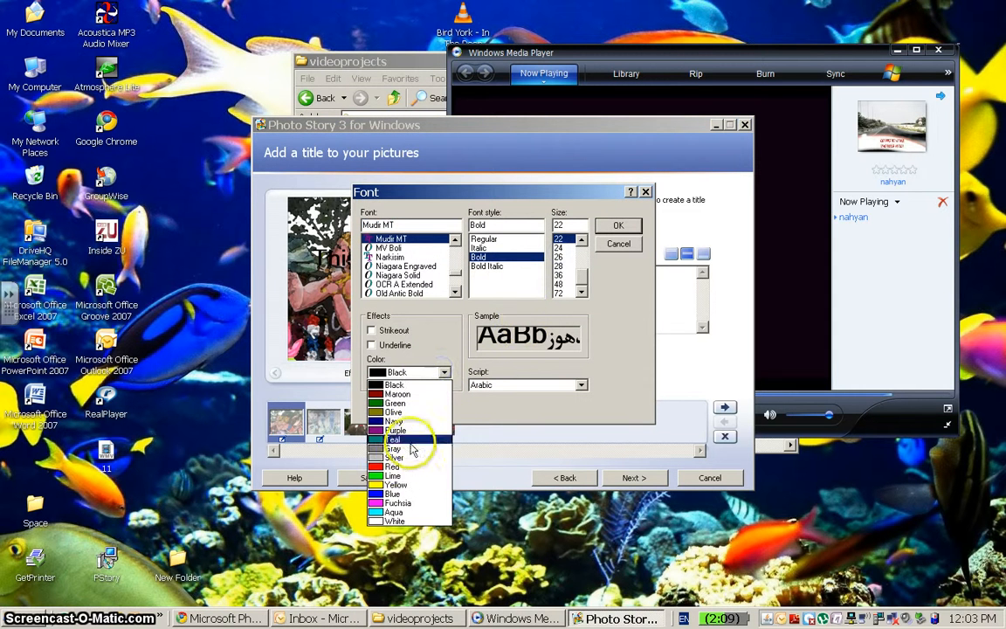
left_click(391, 521)
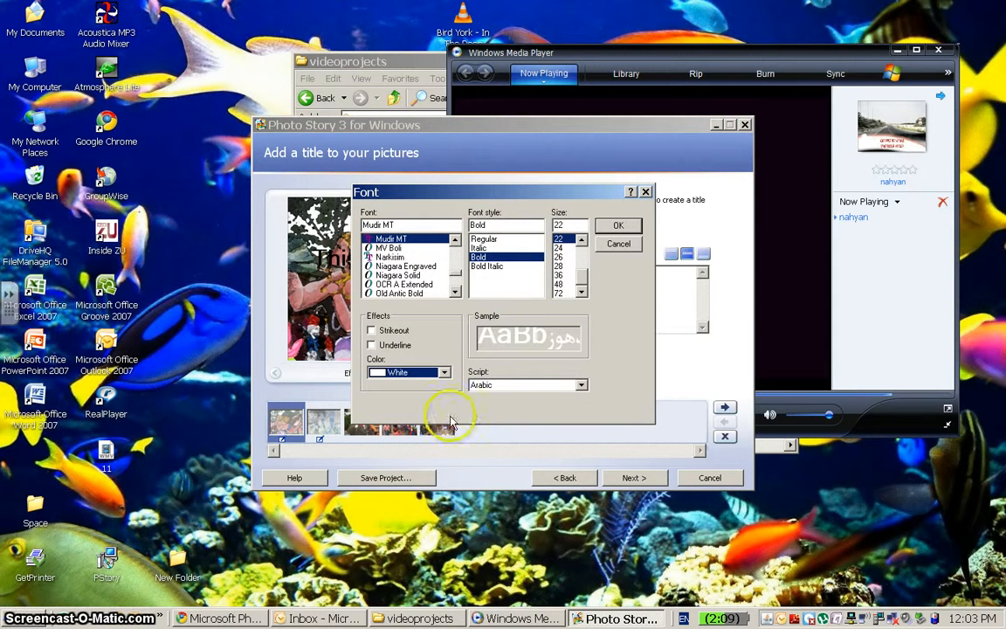
left_click(604, 226)
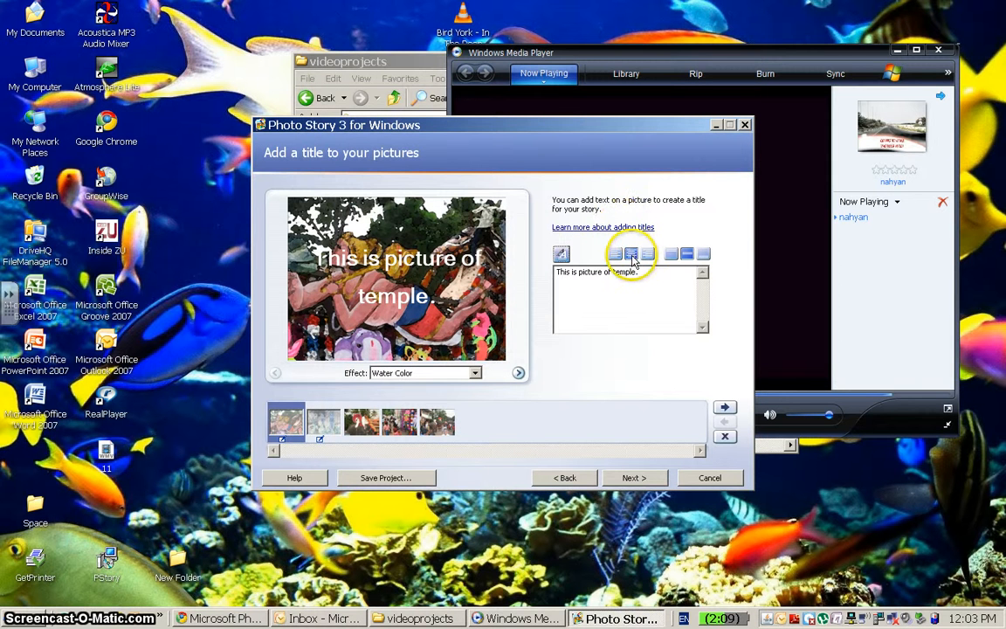
Align the title to the right and, after trying top and bottom positions, center it vertically on the picture.
left_click(648, 255)
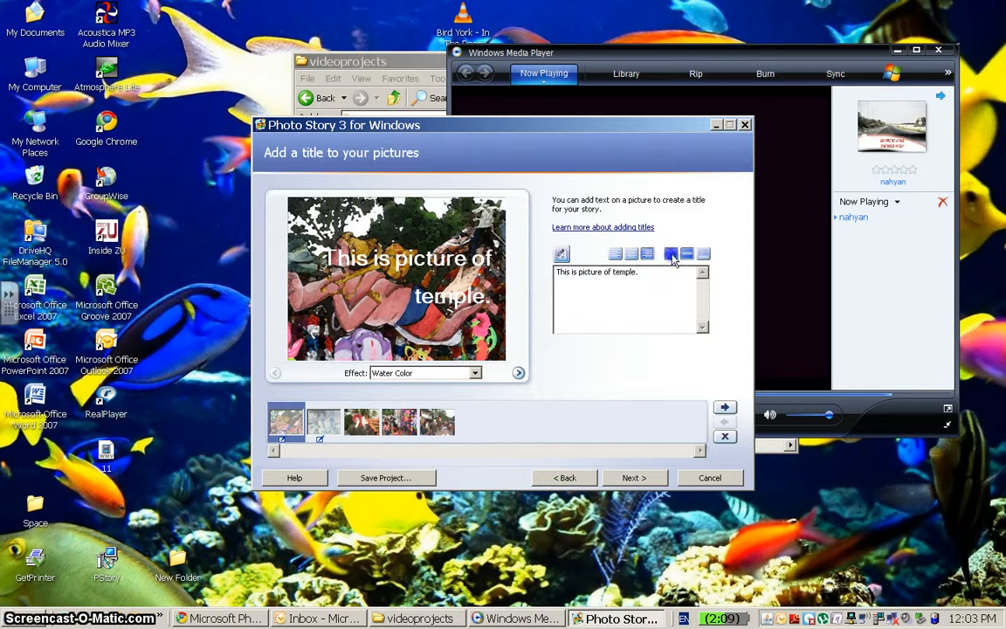
left_click(670, 255)
left_click(687, 254)
left_click(704, 254)
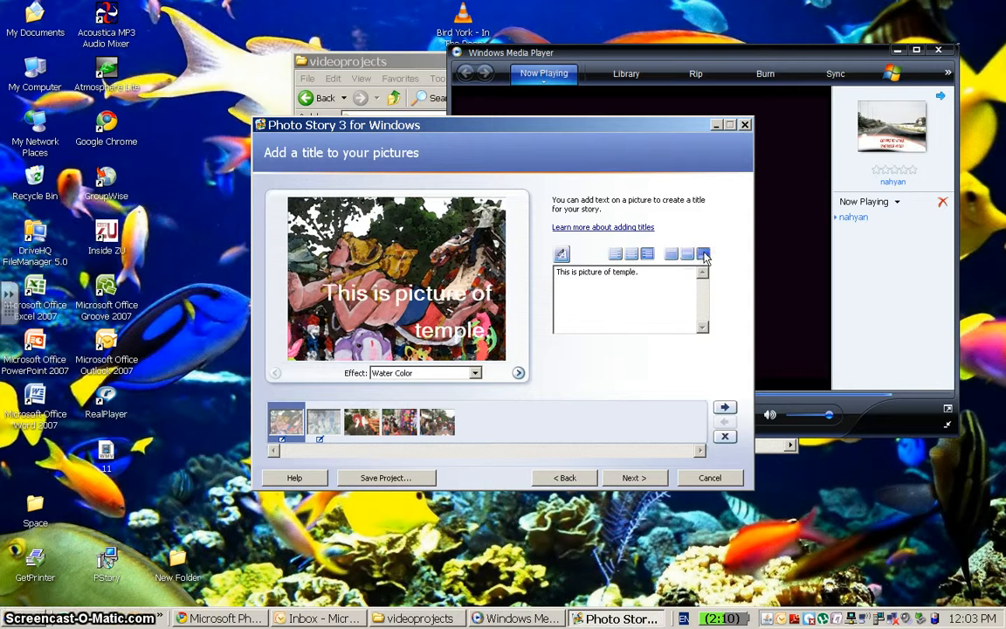
left_click(687, 254)
left_click(671, 255)
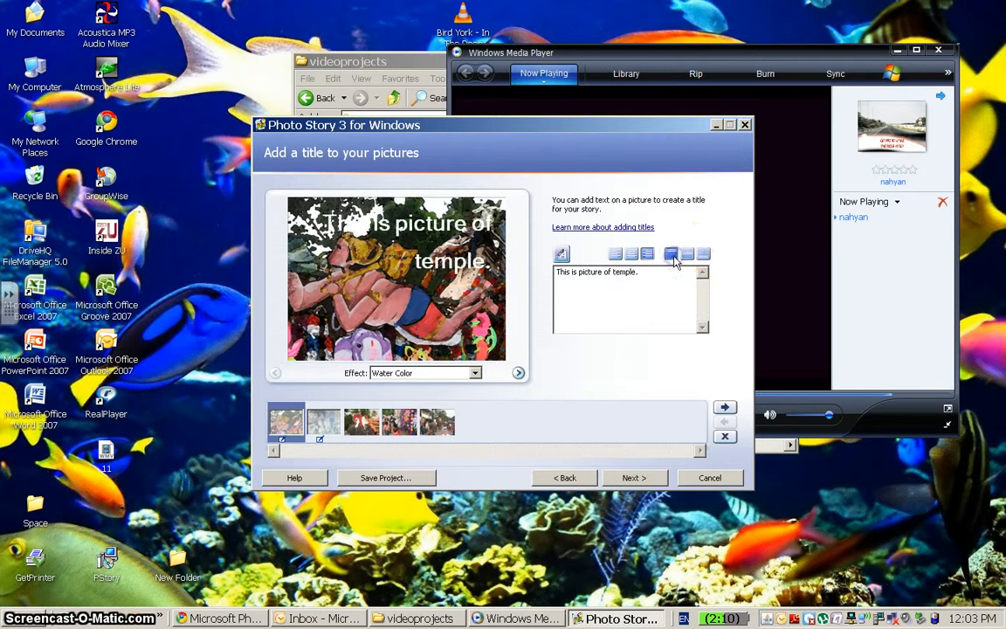
left_click(687, 255)
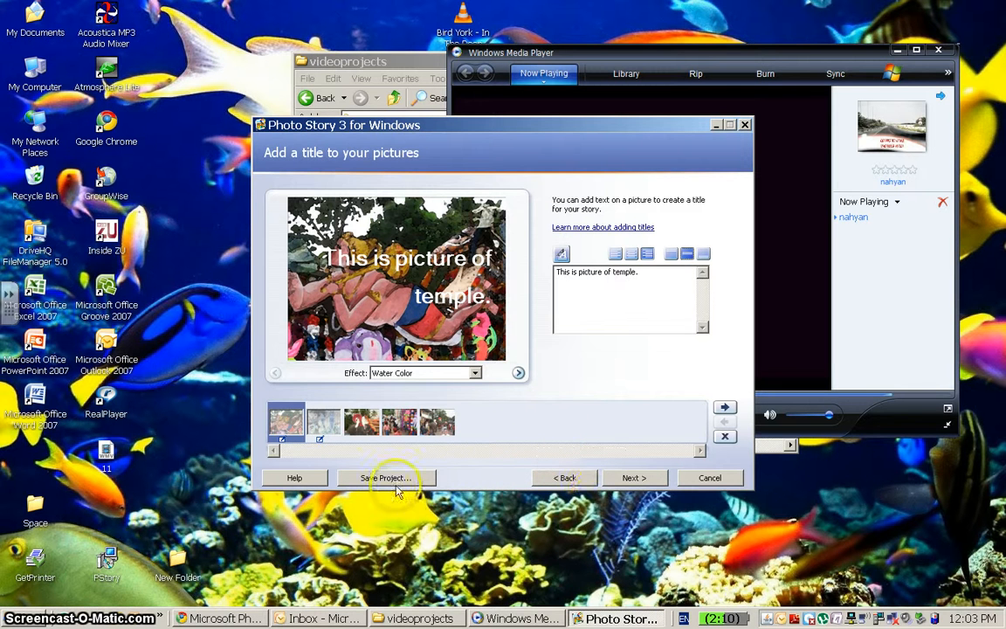
Go to the narration page and record a short narration for the first picture.
left_click(625, 480)
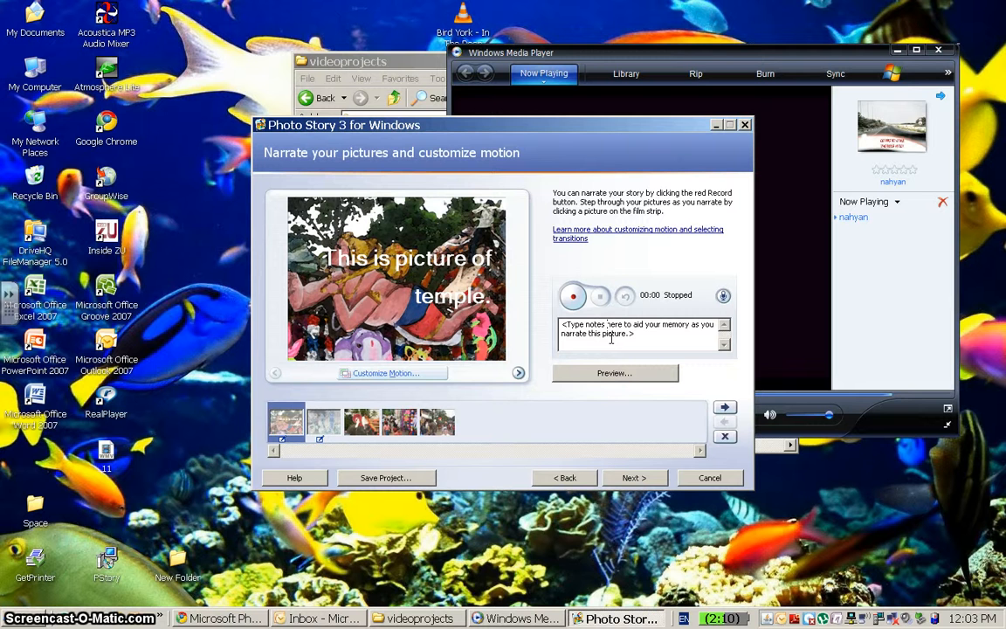
left_click(573, 297)
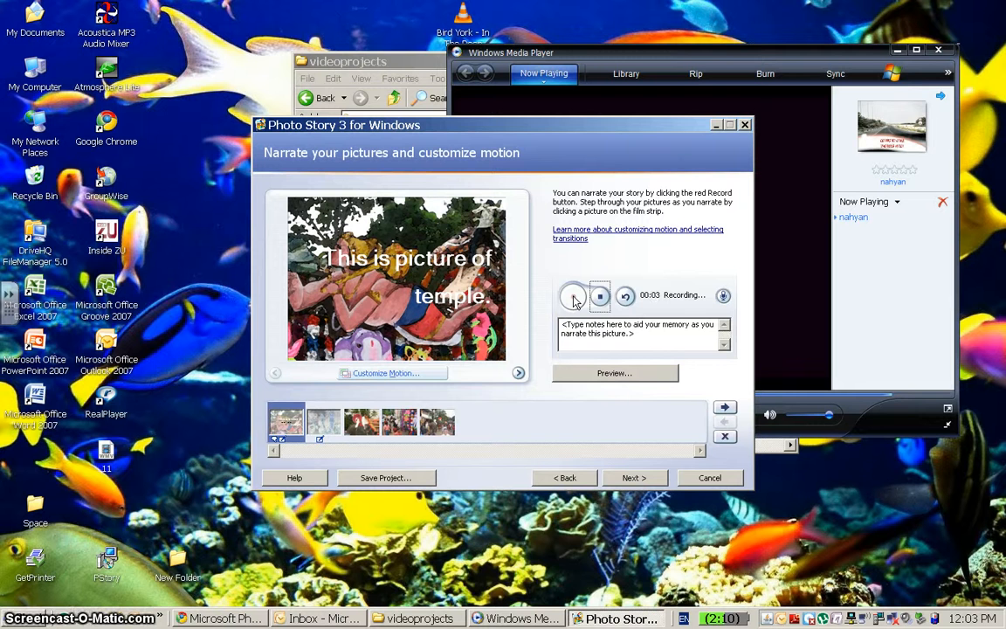
left_click(602, 298)
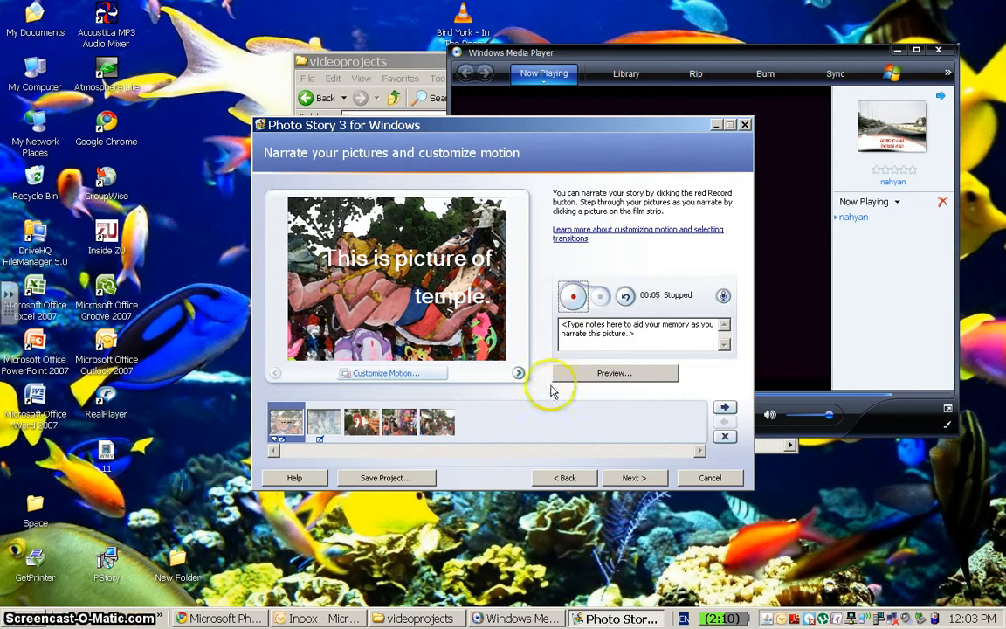
Preview the story, stop playback and close the preview window.
left_click(587, 374)
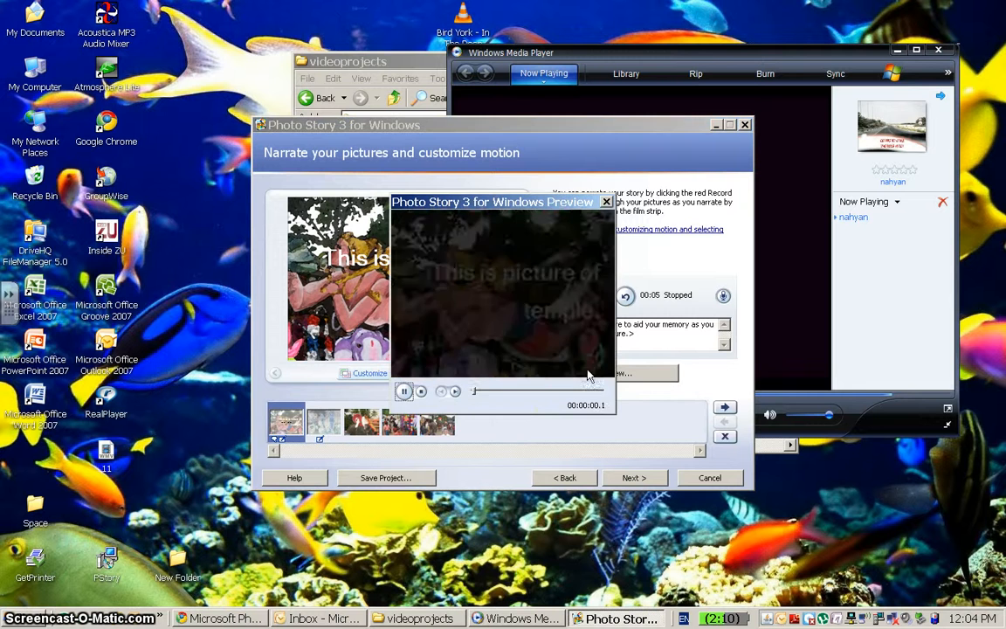
left_click(421, 392)
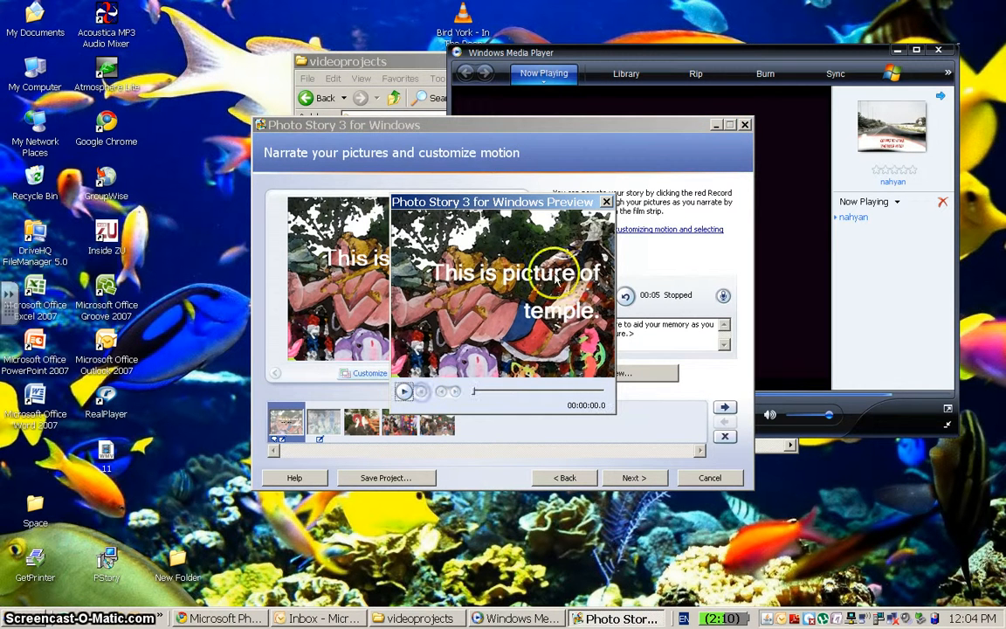
left_click(606, 201)
Open the first picture's Customize Motion transitions and browse the available transition styles.
left_click(386, 375)
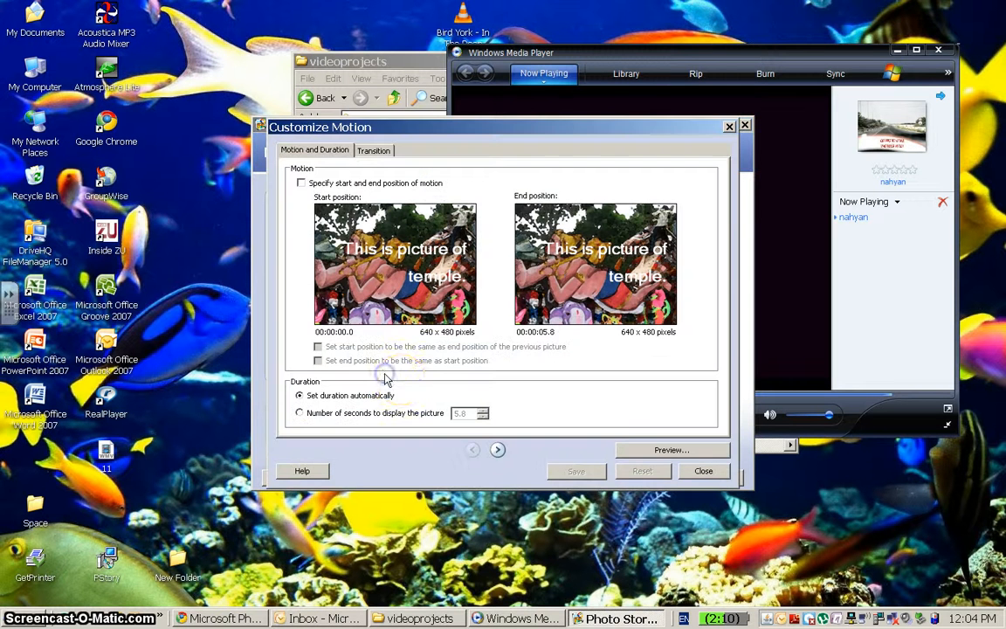
left_click(373, 151)
left_click(439, 334)
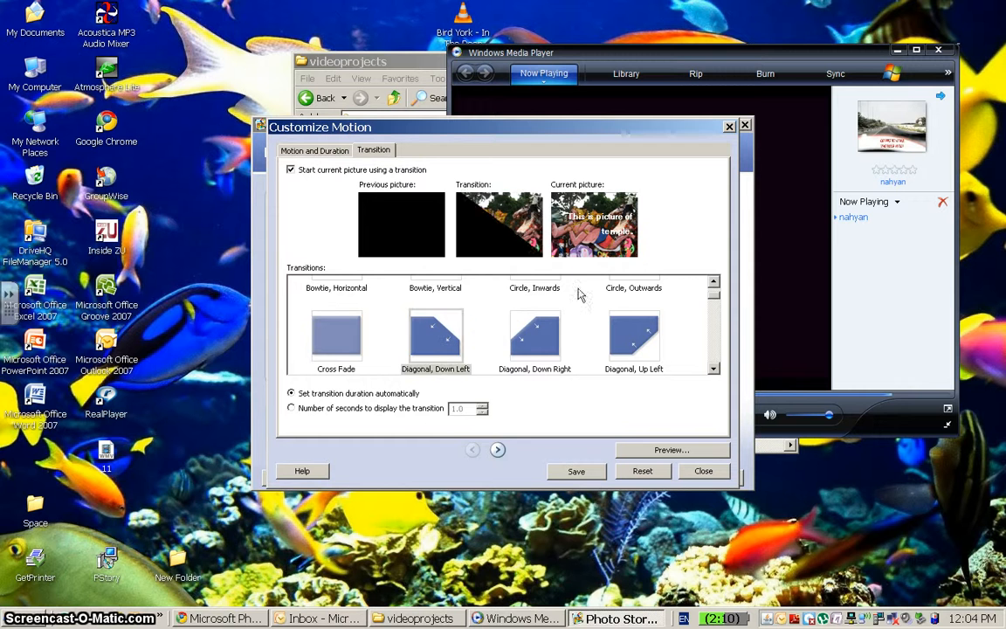
left_click(527, 340)
key("Down")
key("Down")
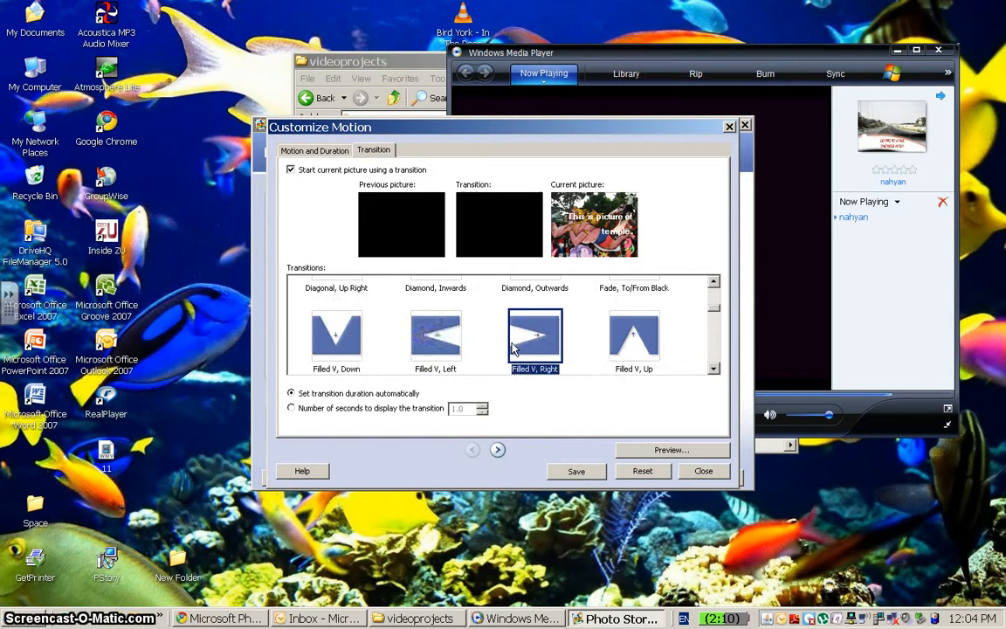
left_click(430, 346)
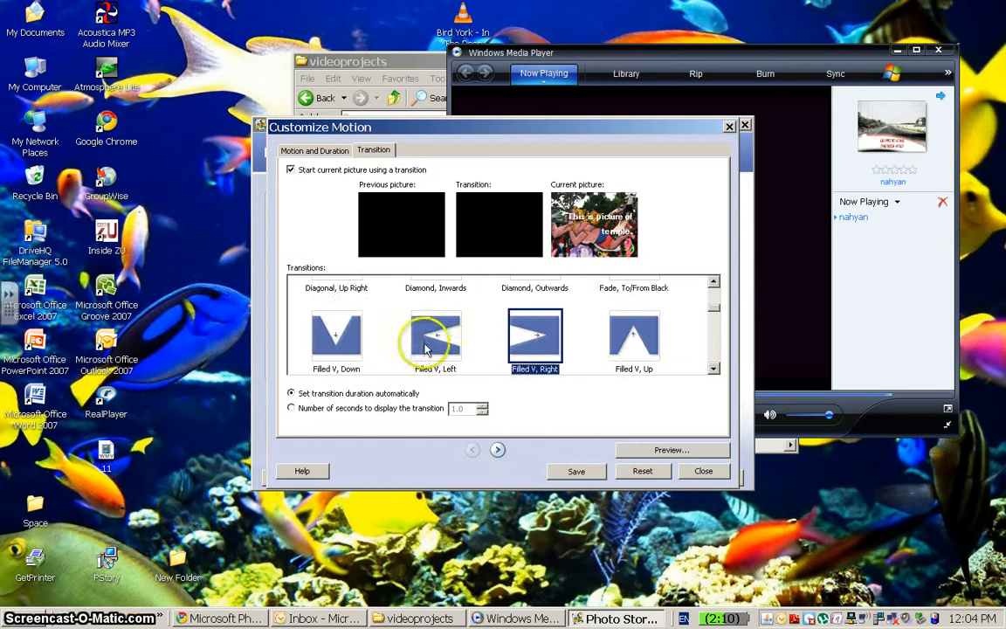
left_click(625, 331)
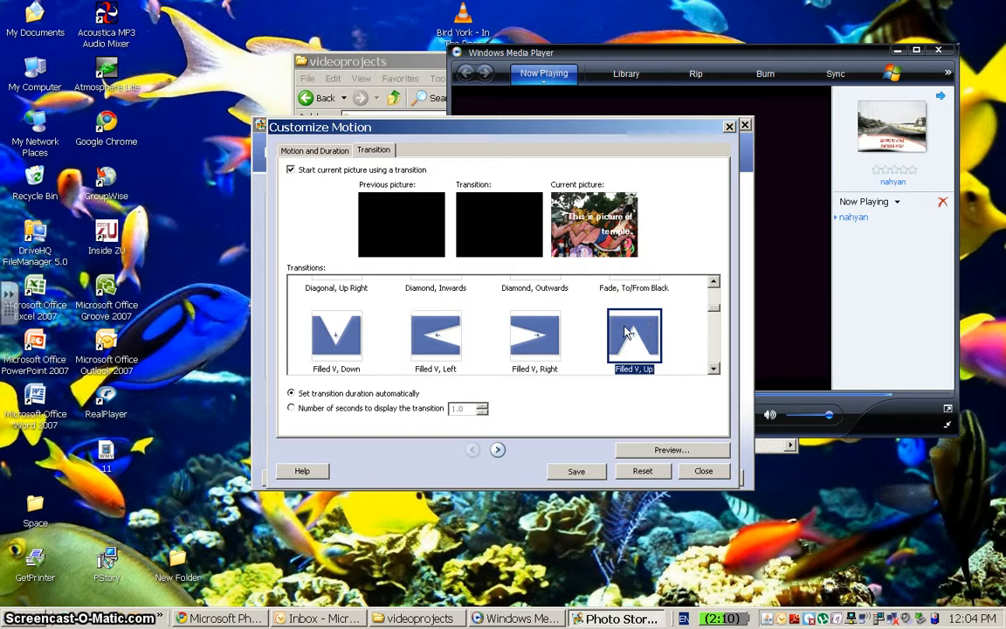
key("Down")
key("Down")
key("Down")
key("Down")
key("Down")
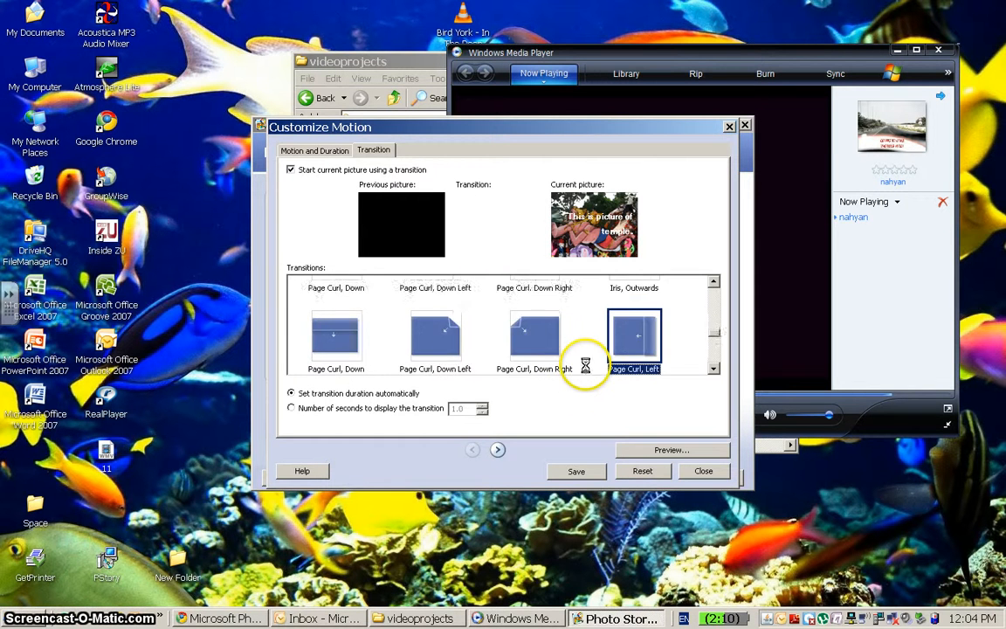
key("Down")
key("Down")
key("Down")
key("Down")
key("Down")
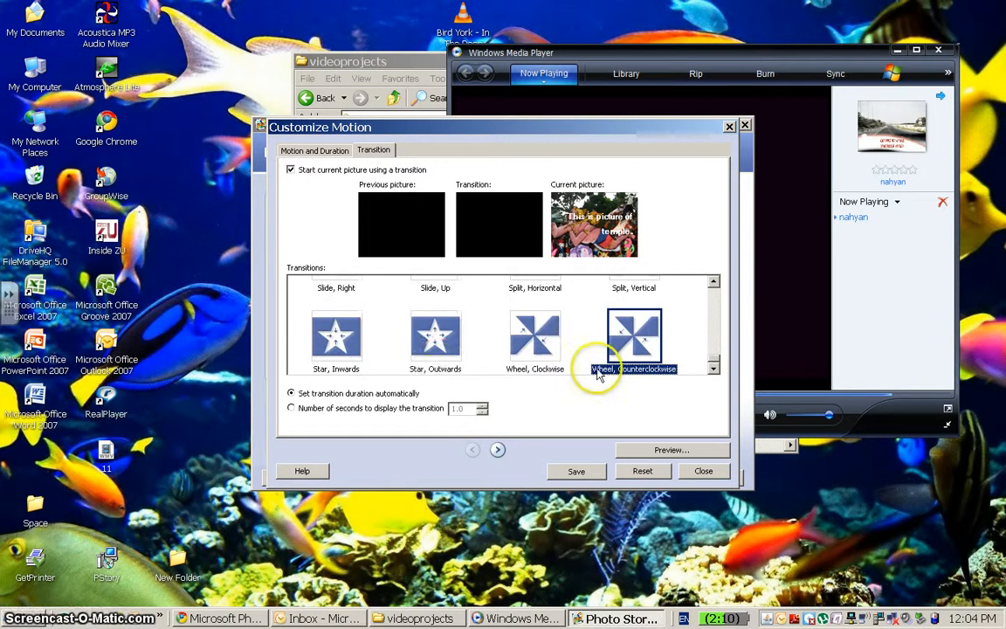
Apply the Star, Outwards transition to the first picture, save it and close the dialog.
left_click(437, 349)
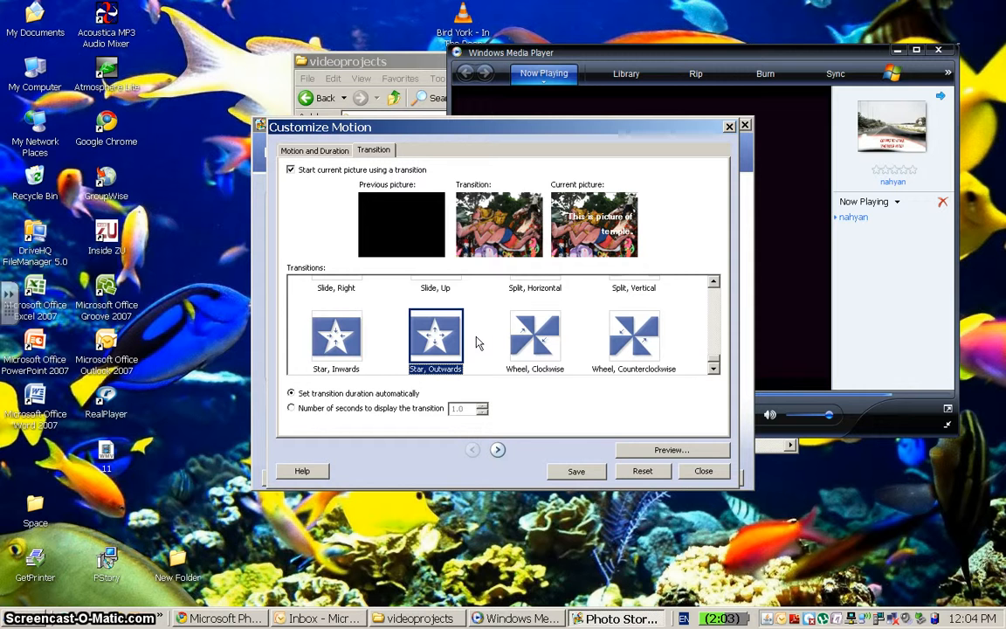
left_click(579, 418)
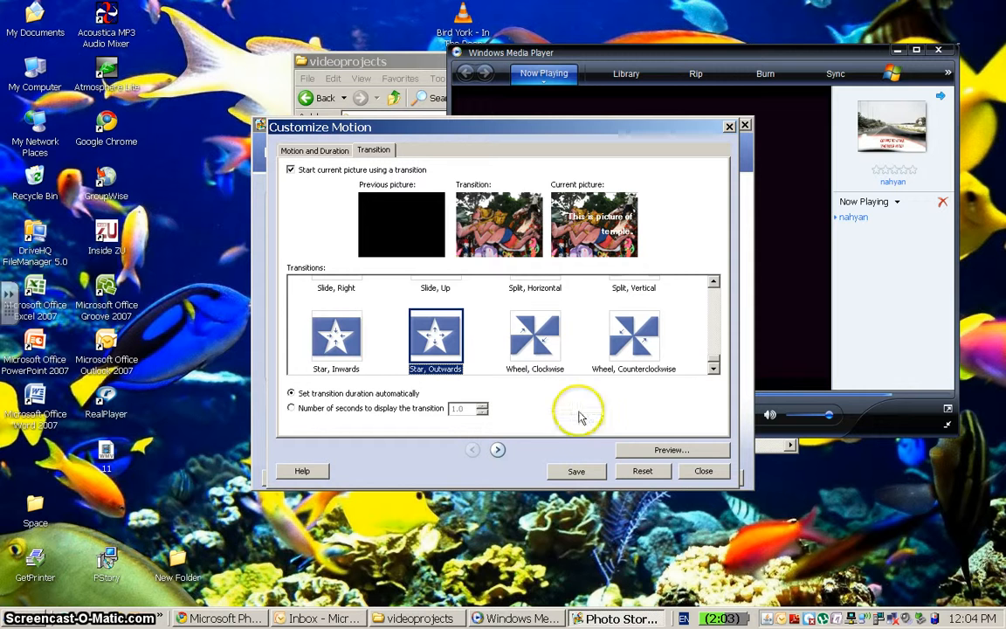
left_click(588, 473)
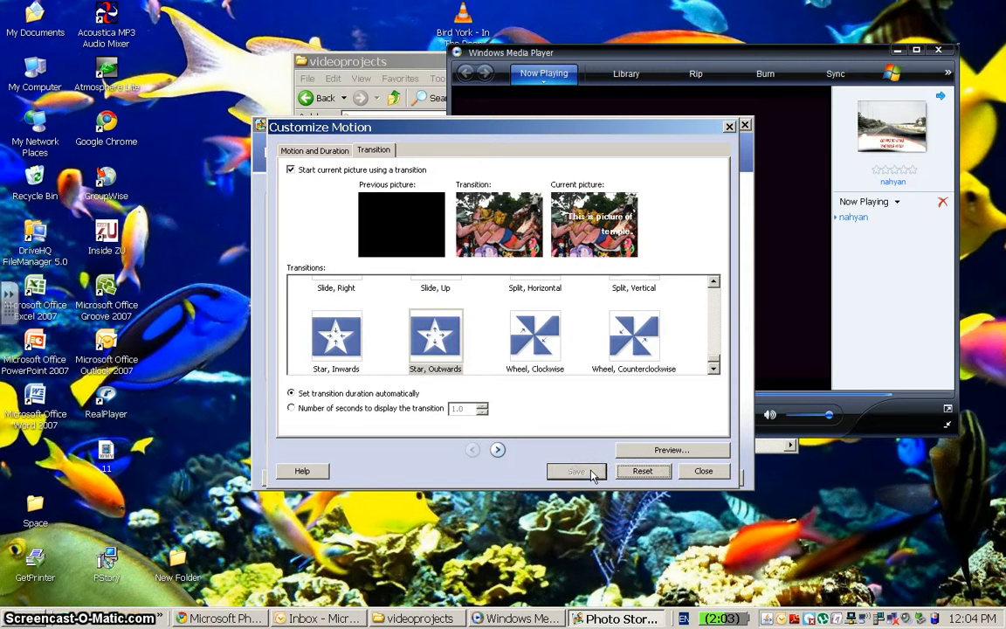
left_click(709, 471)
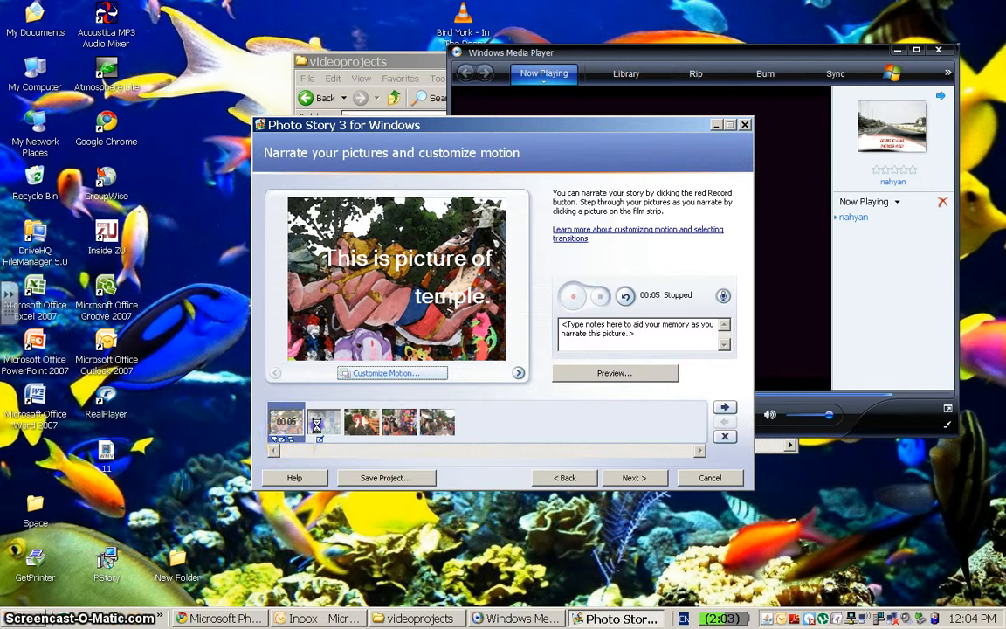
Browse the pictures on the film strip and continue to the background music page.
left_click(319, 425)
left_click(360, 419)
left_click(423, 422)
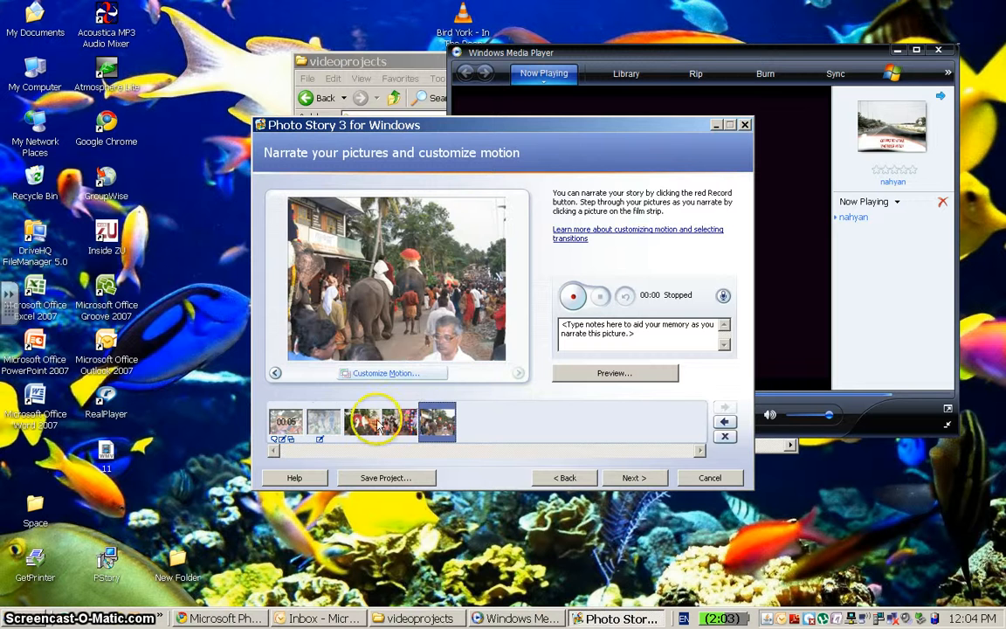
left_click(400, 422)
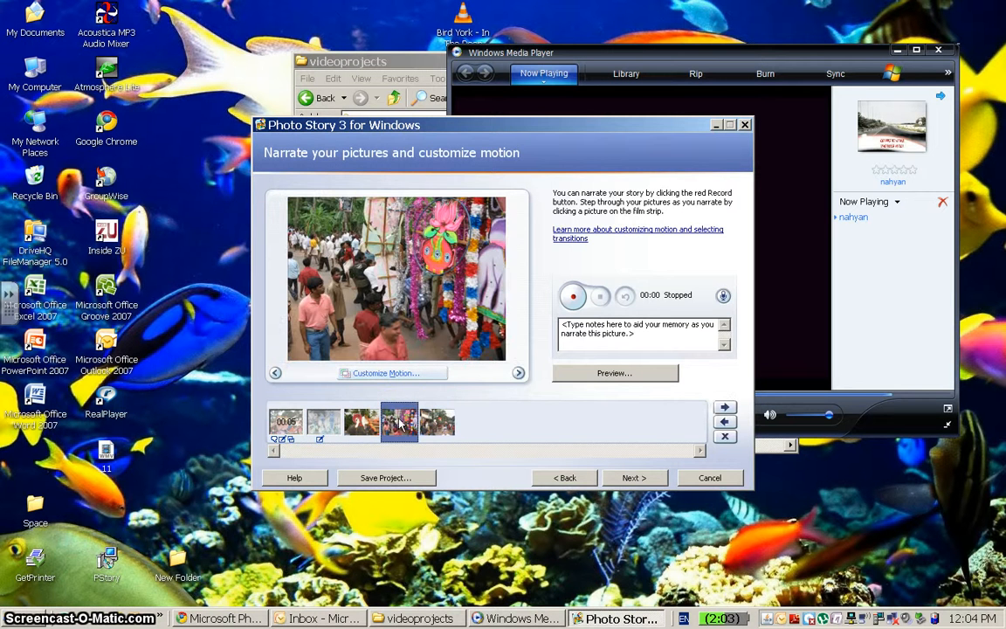
left_click(622, 478)
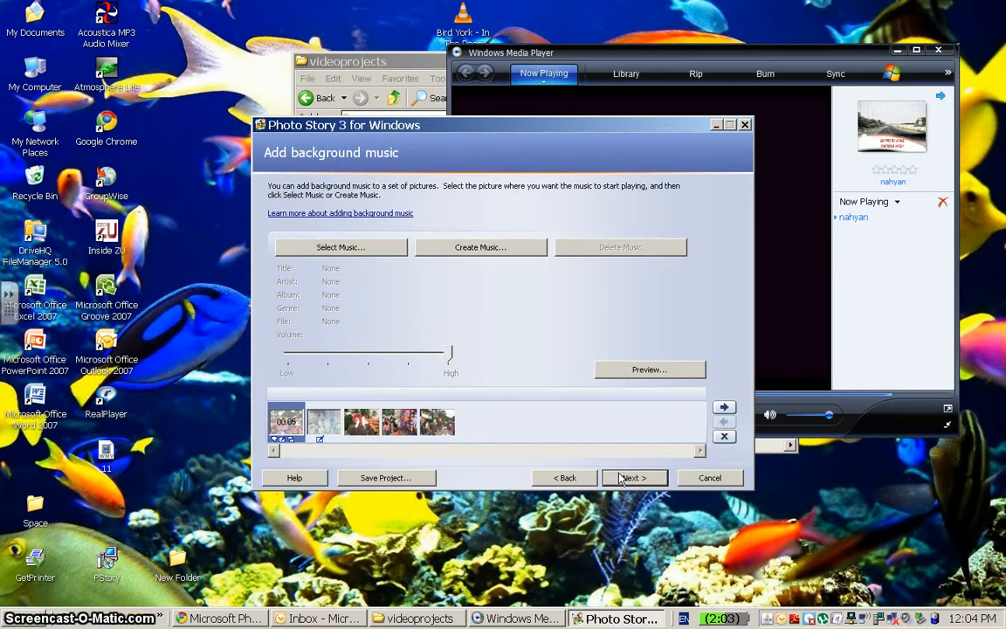
Add the song 1-07 Baadima as background music for the story.
left_click(324, 251)
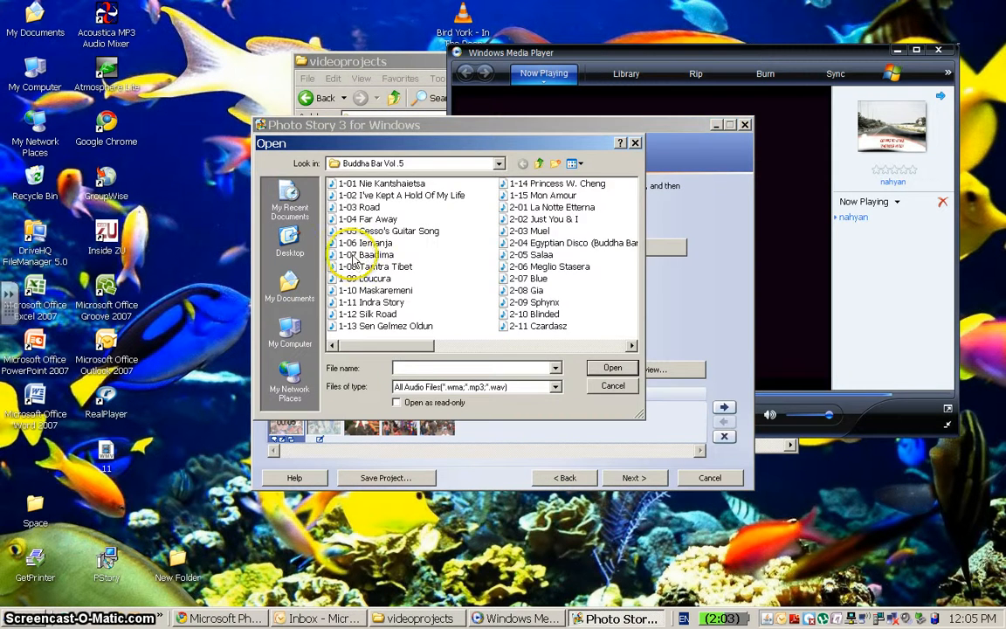
double_click(358, 255)
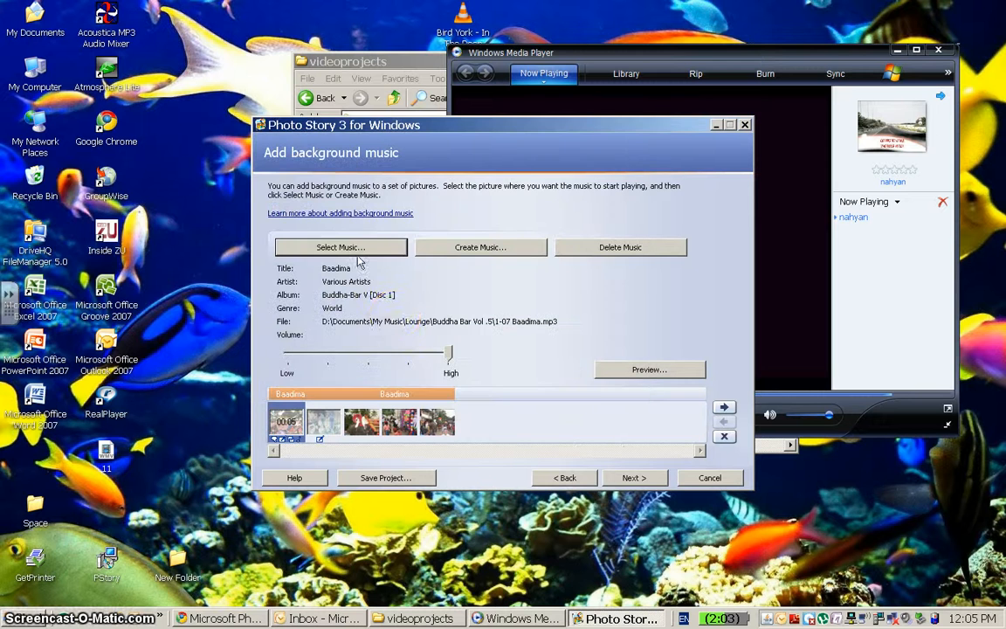
Lower the background music volume near the low end, then preview the story with music and close the preview.
left_click(450, 353)
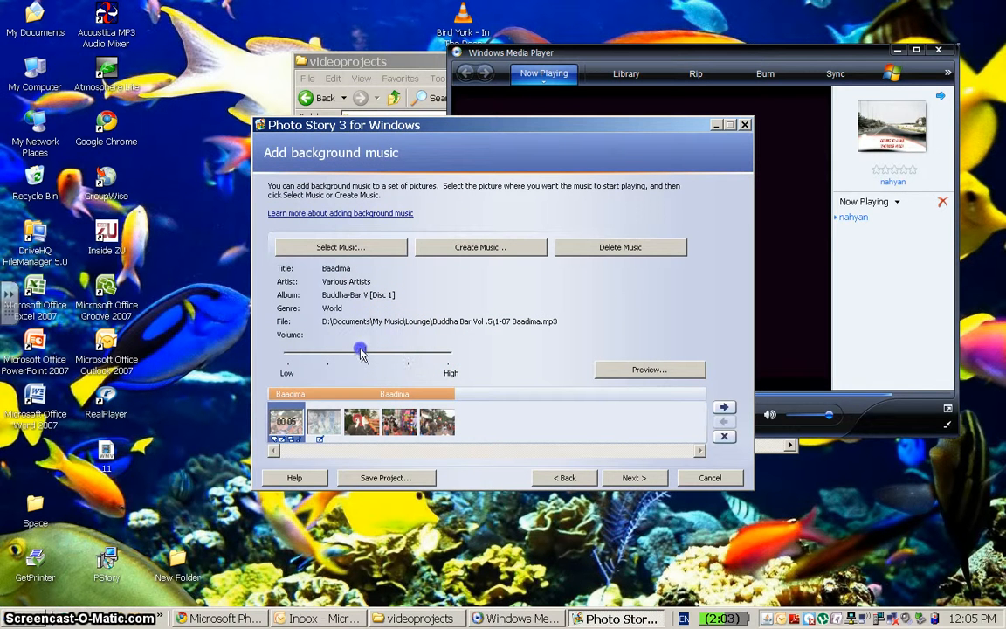
left_click_drag(343, 353, 312, 350)
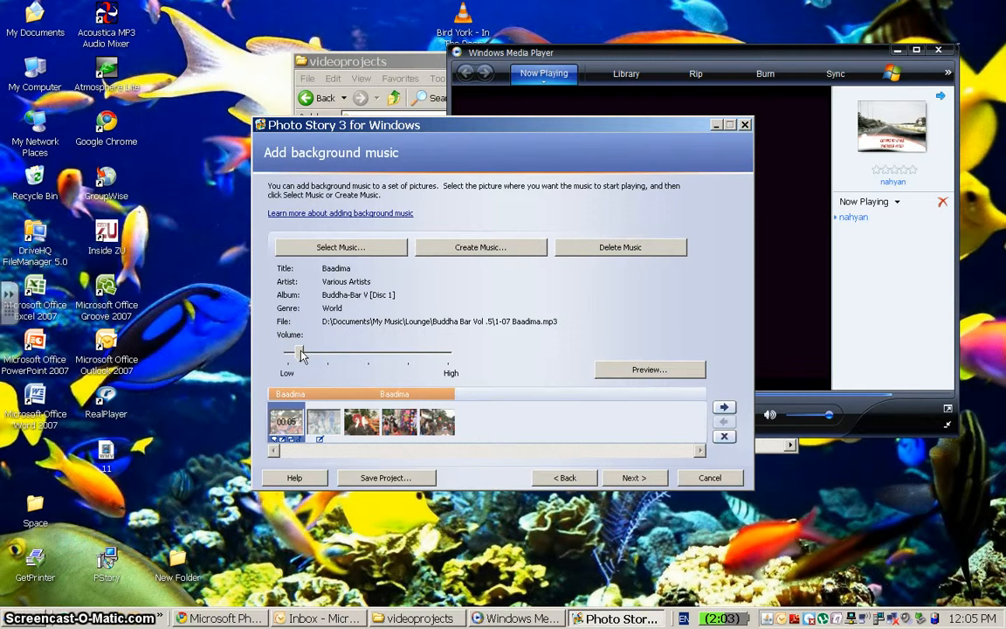
left_click_drag(299, 355, 314, 356)
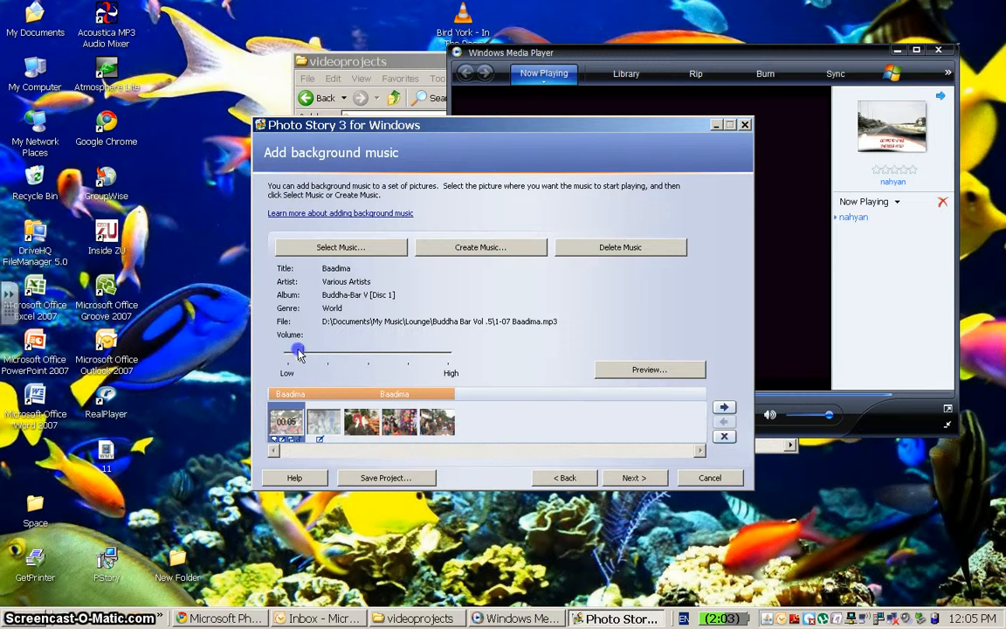
left_click(648, 371)
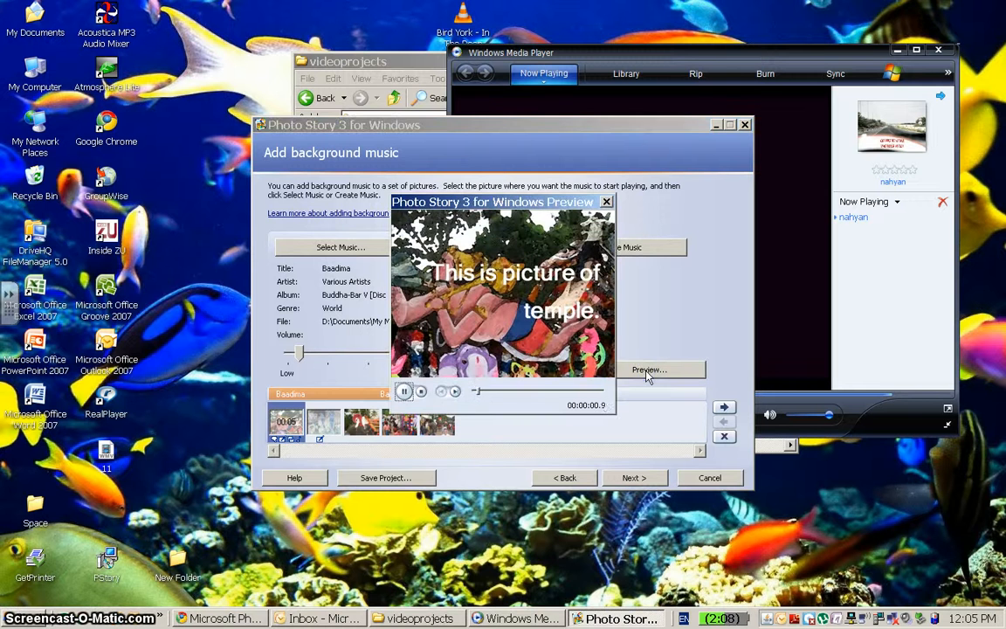
left_click(422, 393)
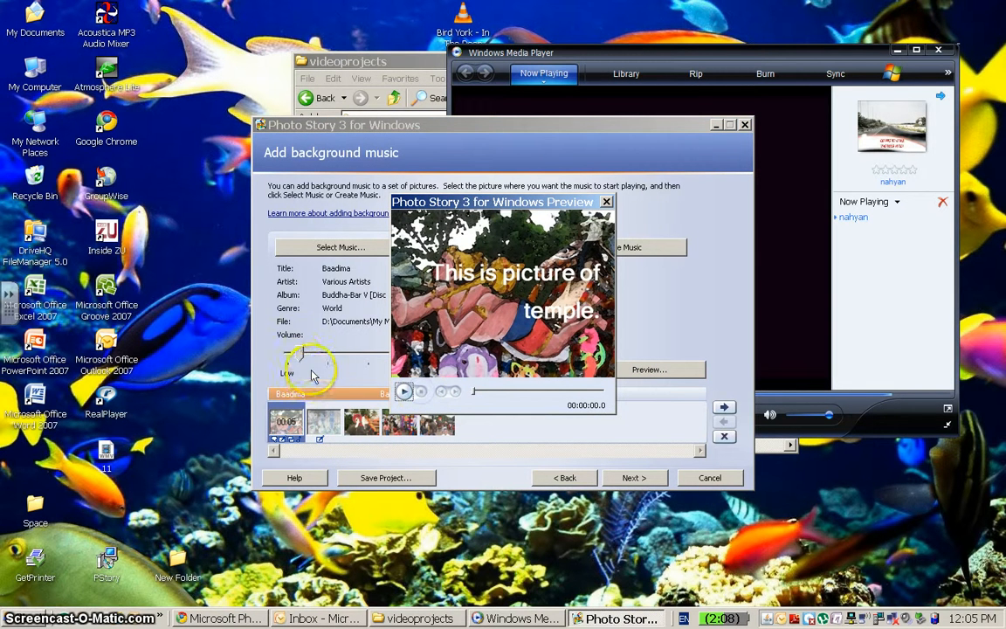
left_click(606, 202)
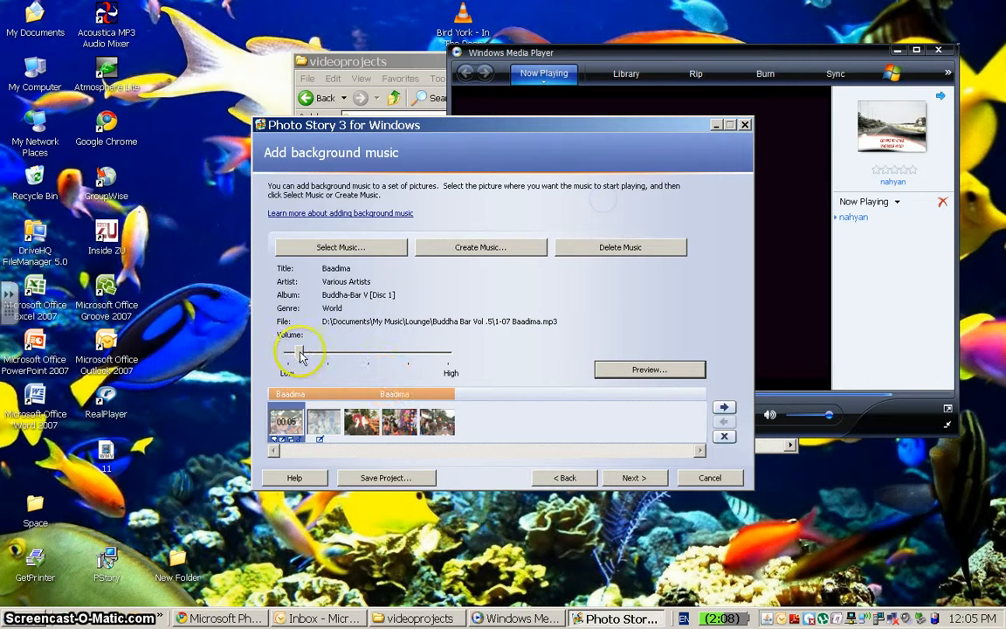
Reduce the music volume slightly further and preview the story again, then close the preview.
left_click_drag(302, 356, 295, 354)
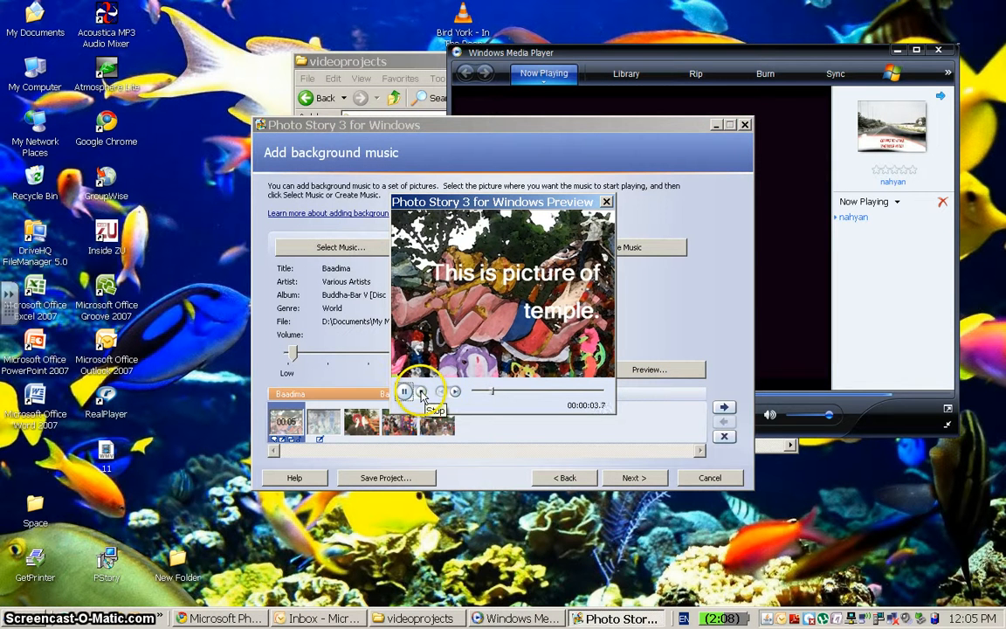
left_click(421, 392)
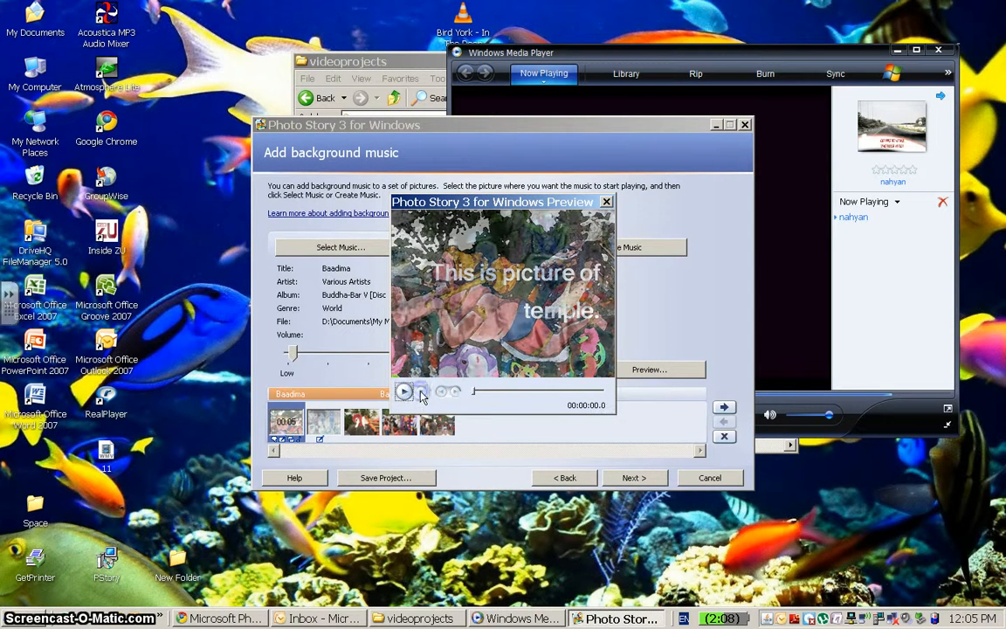
left_click(605, 202)
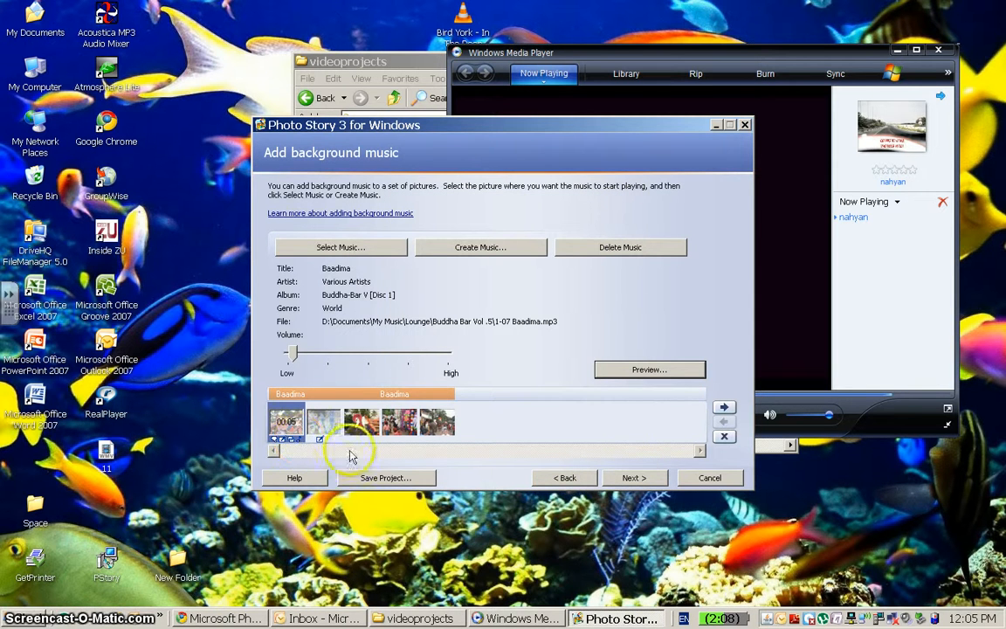
Choose to save the story for playback on the computer and name the file India1 on the Desktop.
left_click(617, 479)
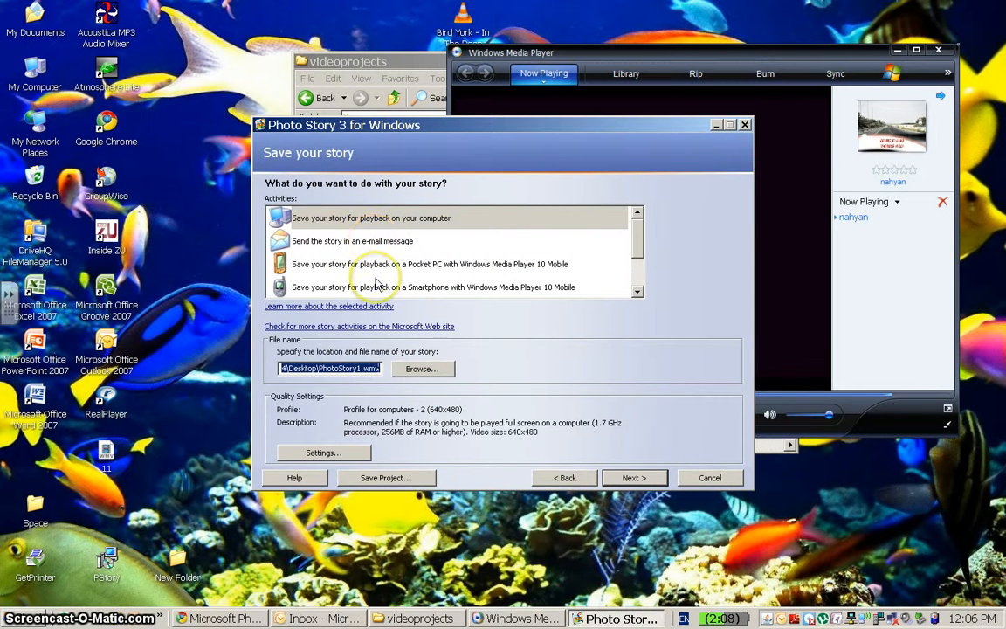
left_click(372, 224)
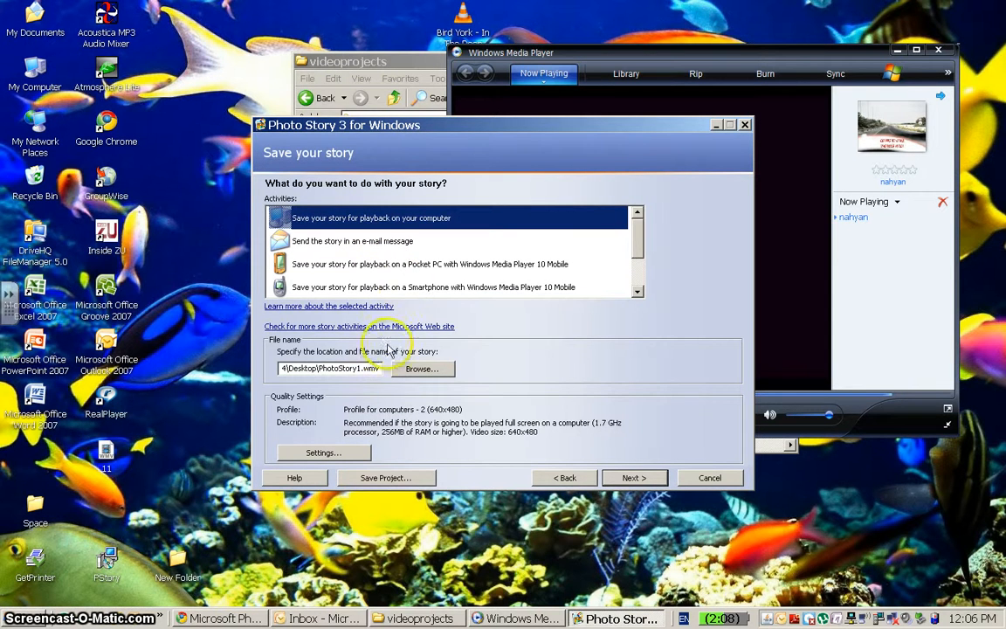
left_click(422, 368)
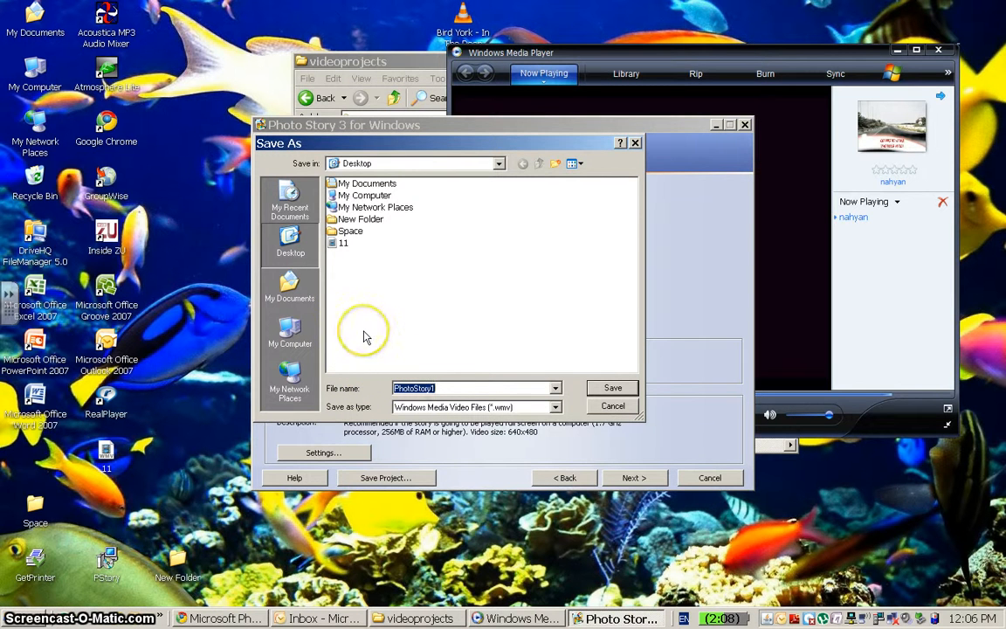
type("Indi")
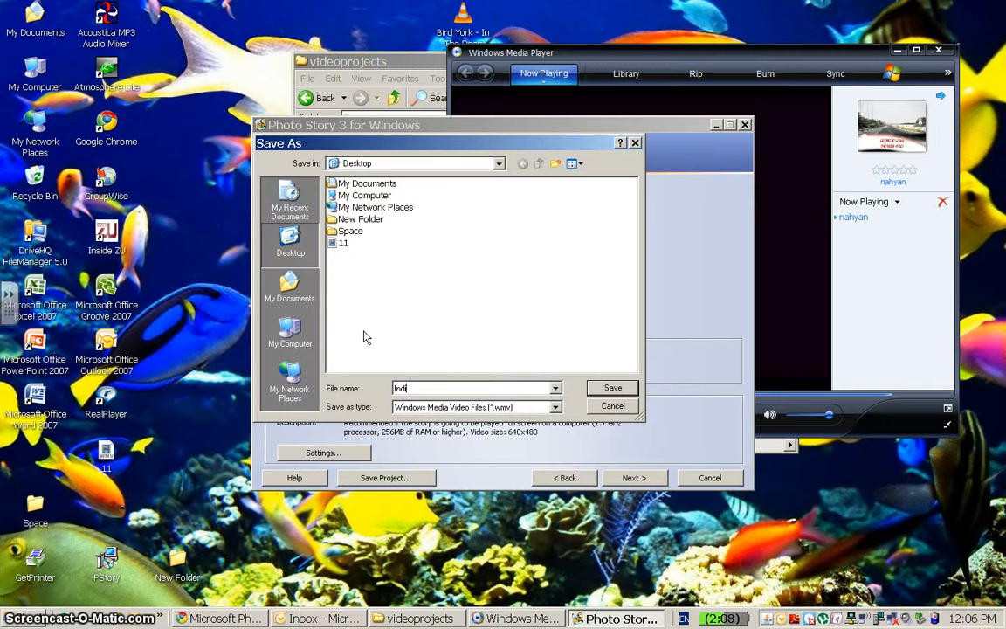
type("a1")
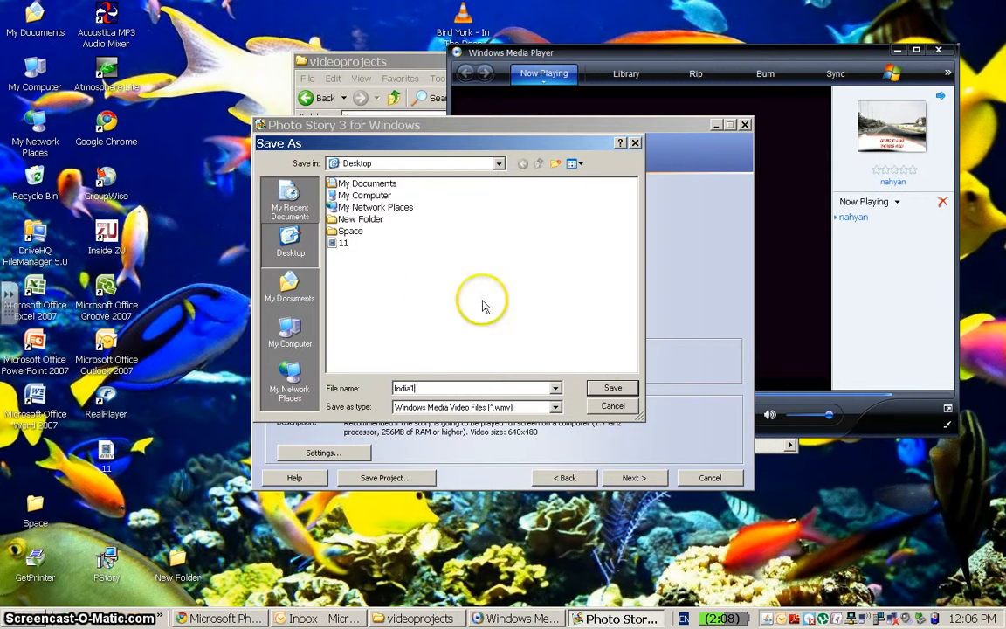
left_click(609, 385)
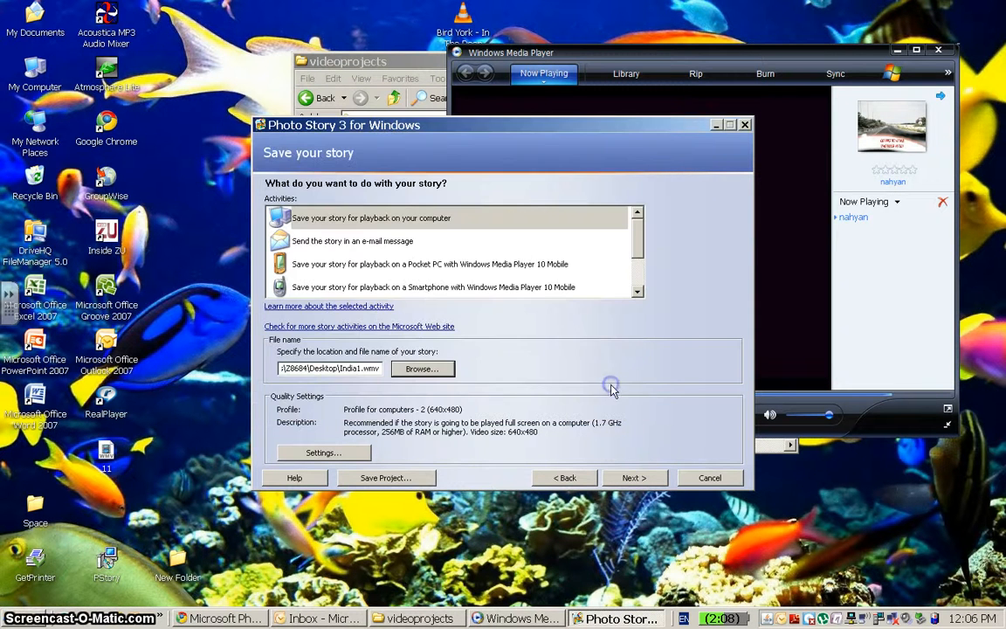
Build the story, play the finished India1 video and close the media player.
left_click(634, 480)
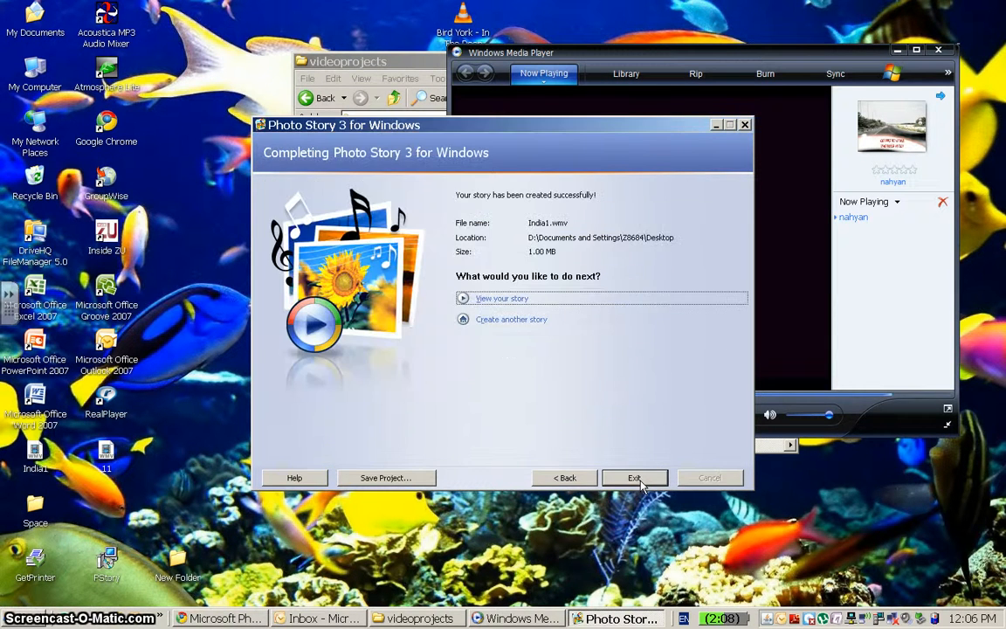
left_click(494, 299)
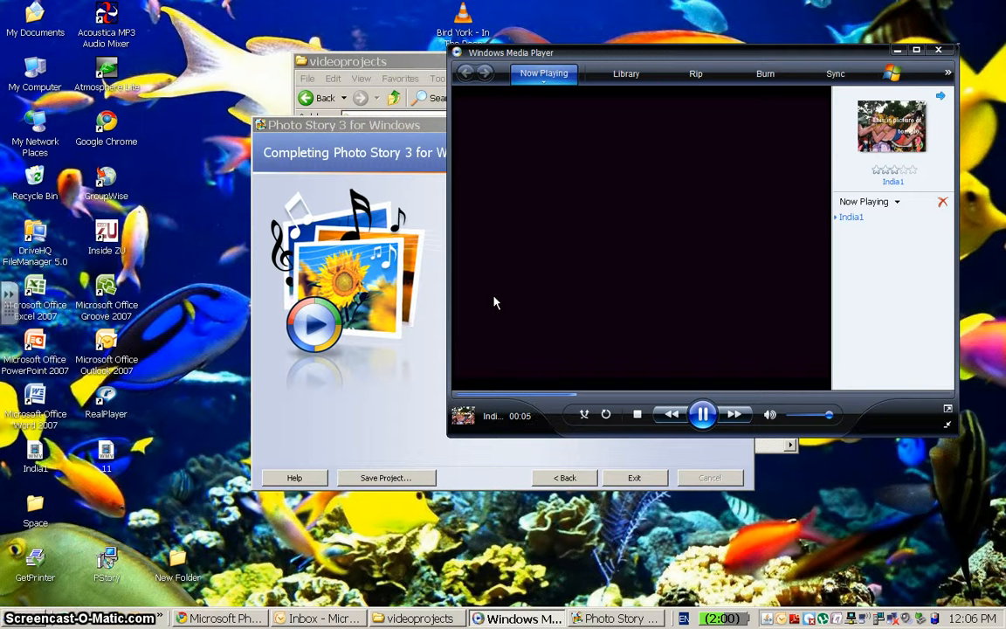
left_click(563, 268)
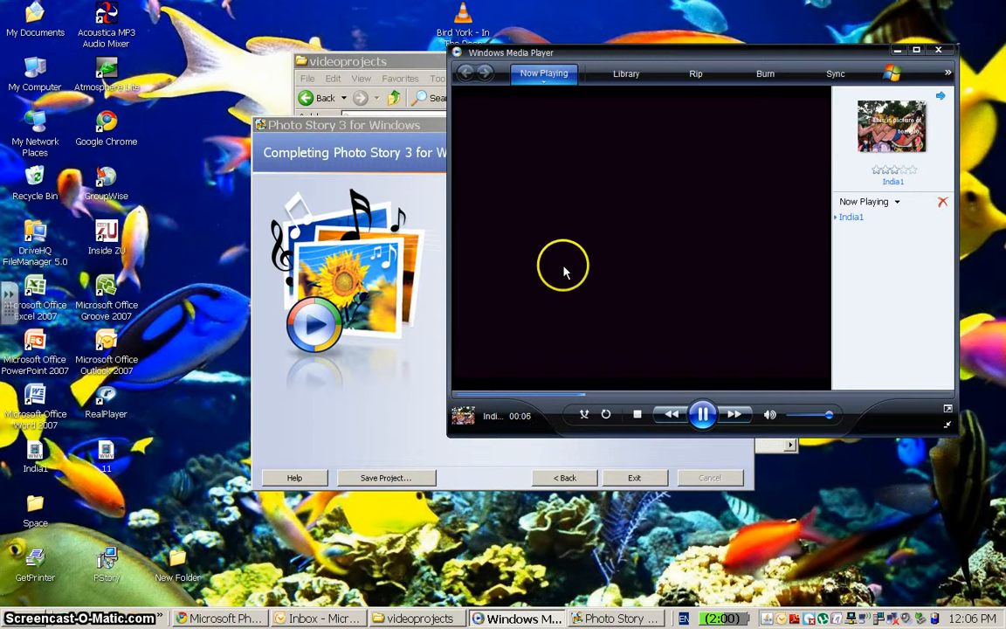
left_click(940, 52)
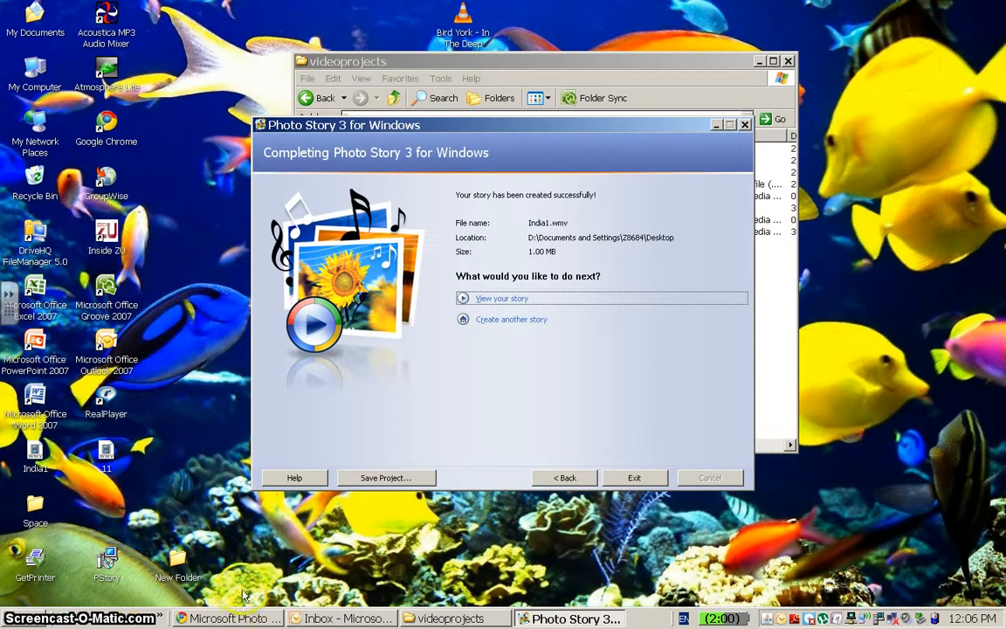
left_click(236, 619)
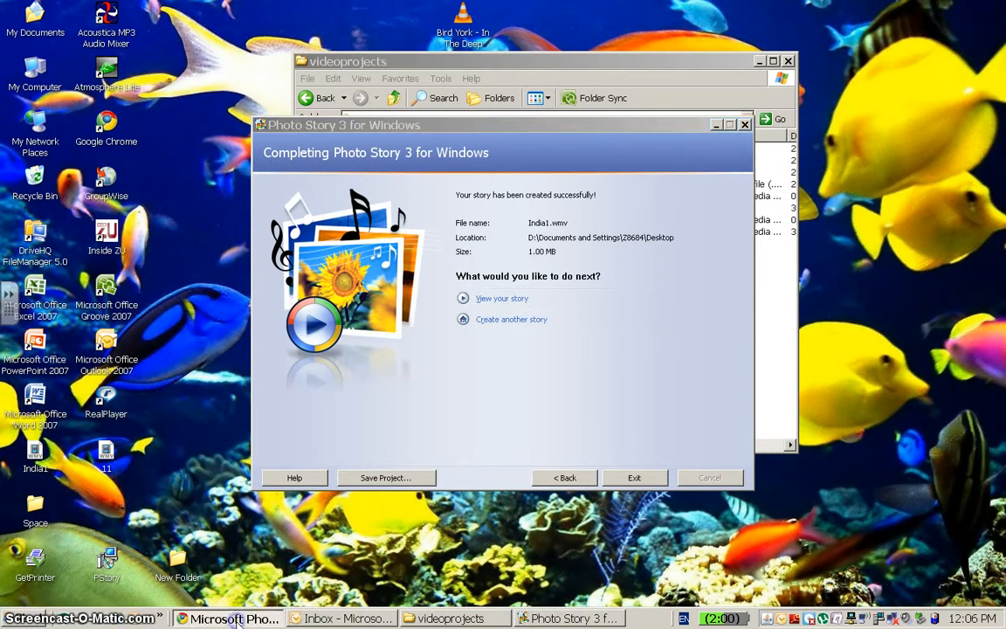